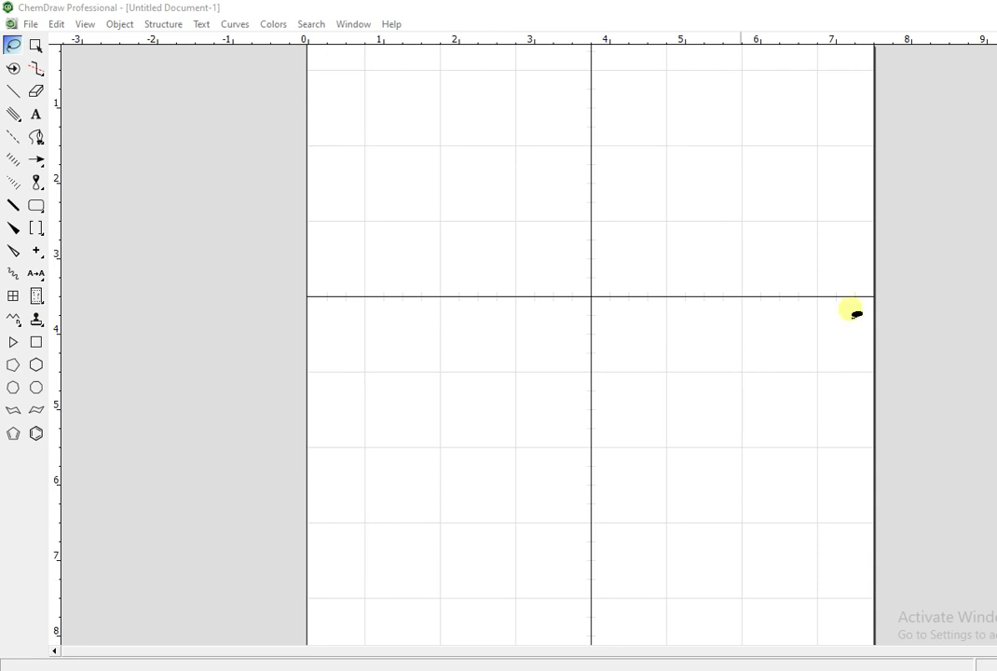
Place a benzene ring on the ChemDraw canvas.
{"action": "left_click", "coordinate": [36, 387]}
{"action": "left_click", "coordinate": [36, 434]}
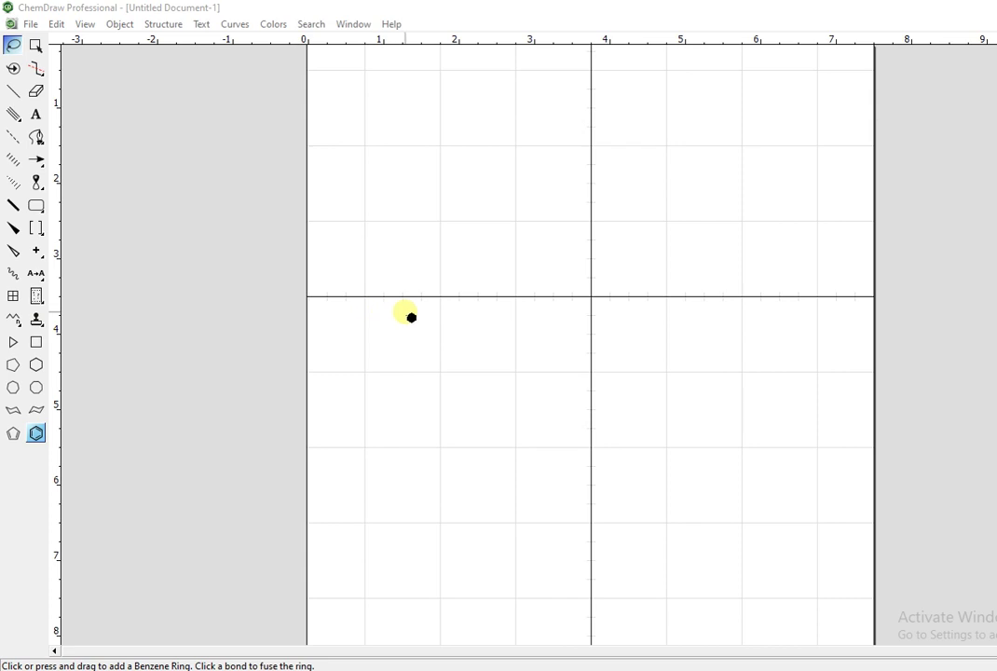
{"action": "left_click", "coordinate": [476, 327]}
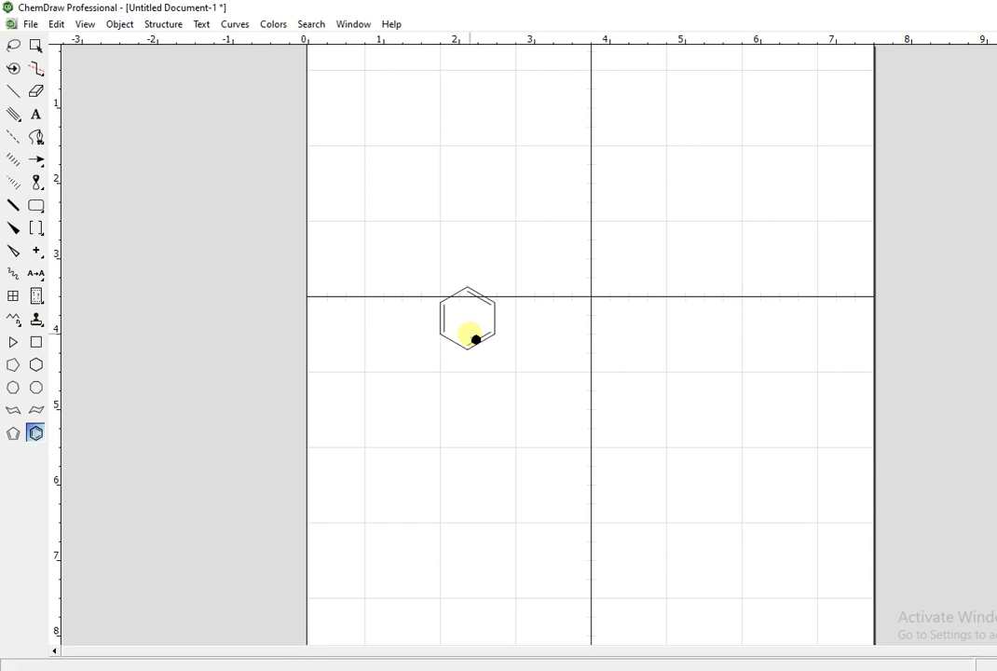
Attach a carbonyl side chain labelled O and CH3 to the ring, then select the whole structure.
{"action": "left_click", "coordinate": [13, 91]}
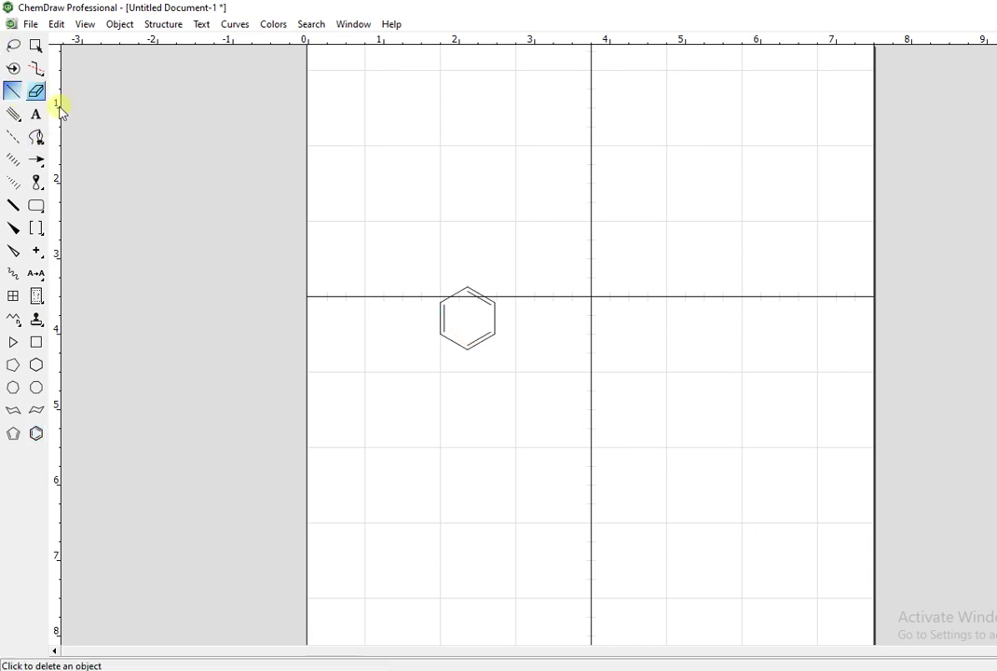
{"action": "left_click_drag", "start_coordinate": [498, 305], "coordinate": [527, 292]}
{"action": "left_click", "coordinate": [524, 289]}
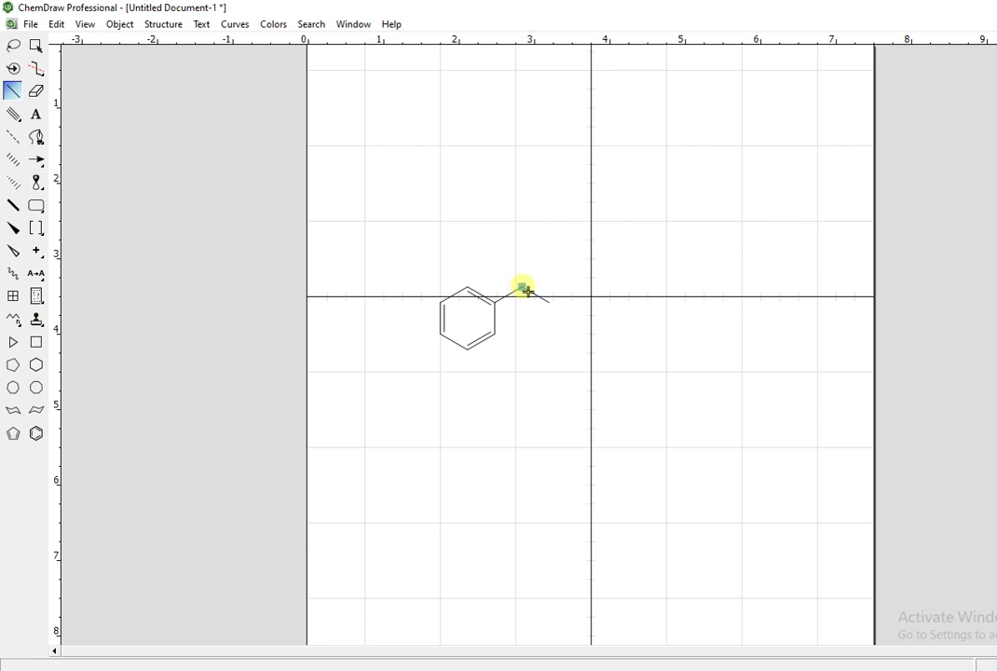
{"action": "left_click", "coordinate": [523, 285]}
{"action": "left_click", "coordinate": [523, 266]}
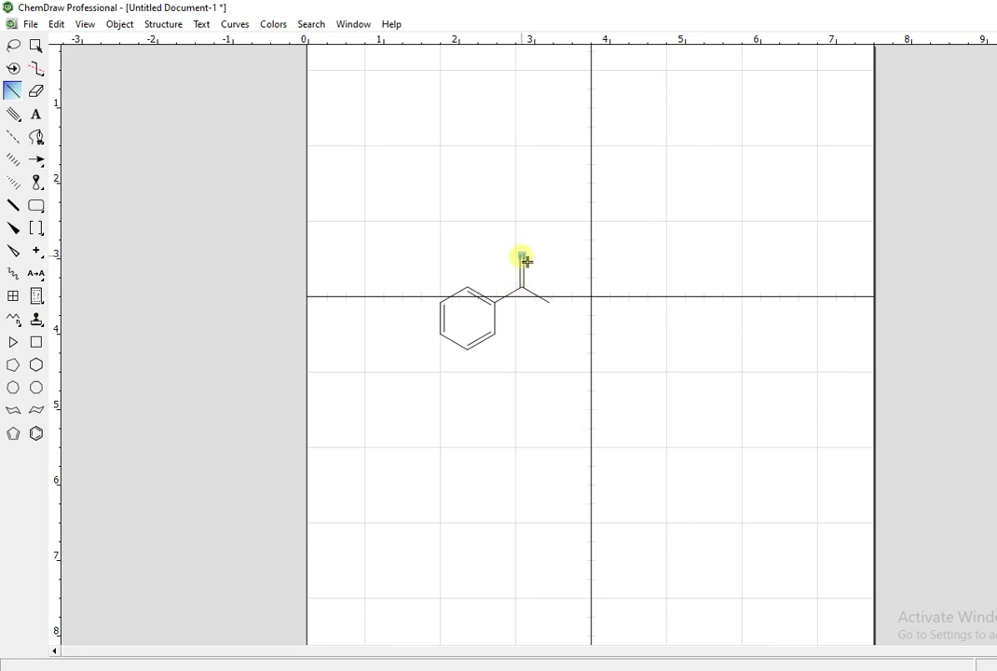
{"action": "key", "text": "o"}
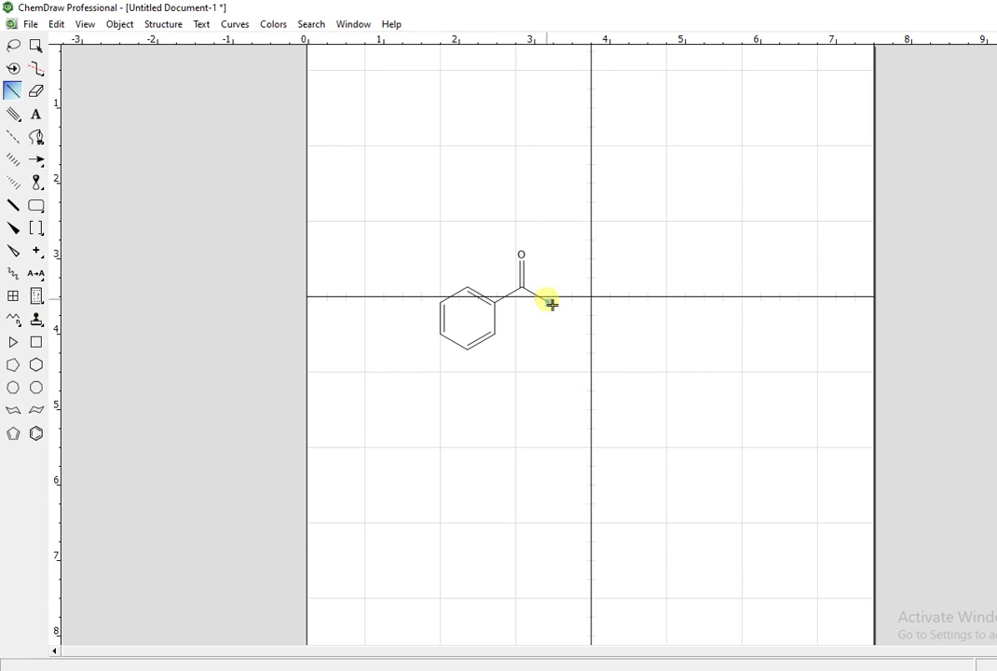
{"action": "key", "text": "c"}
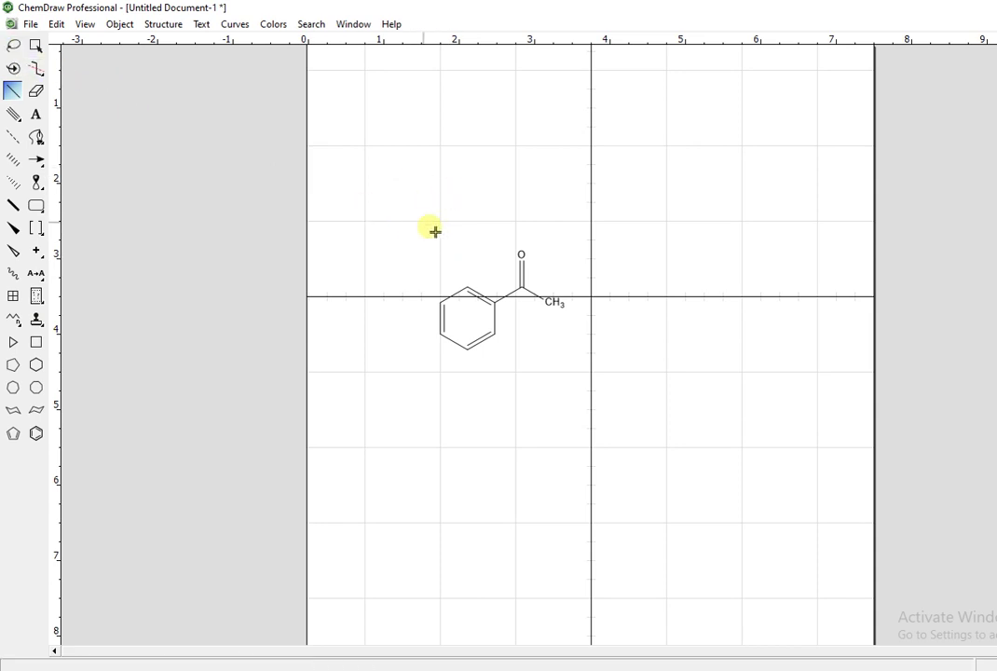
{"action": "left_click", "coordinate": [13, 44]}
{"action": "key", "text": "ctrl+a"}
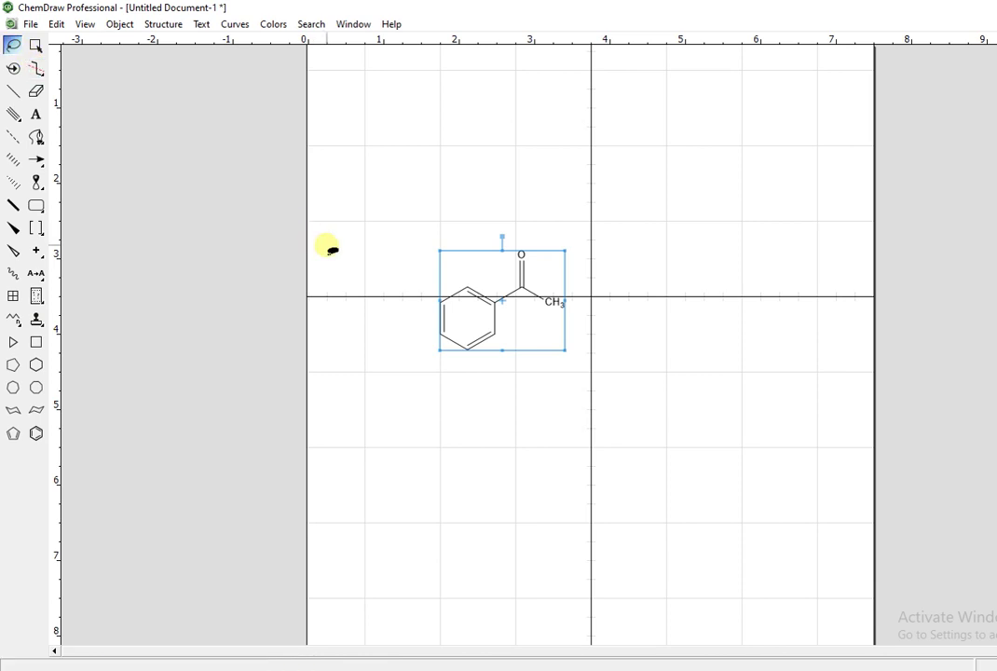
Copy the selected acetophenone to the clipboard as a SMILES string via Edit > Copy As.
{"action": "left_click", "coordinate": [56, 23]}
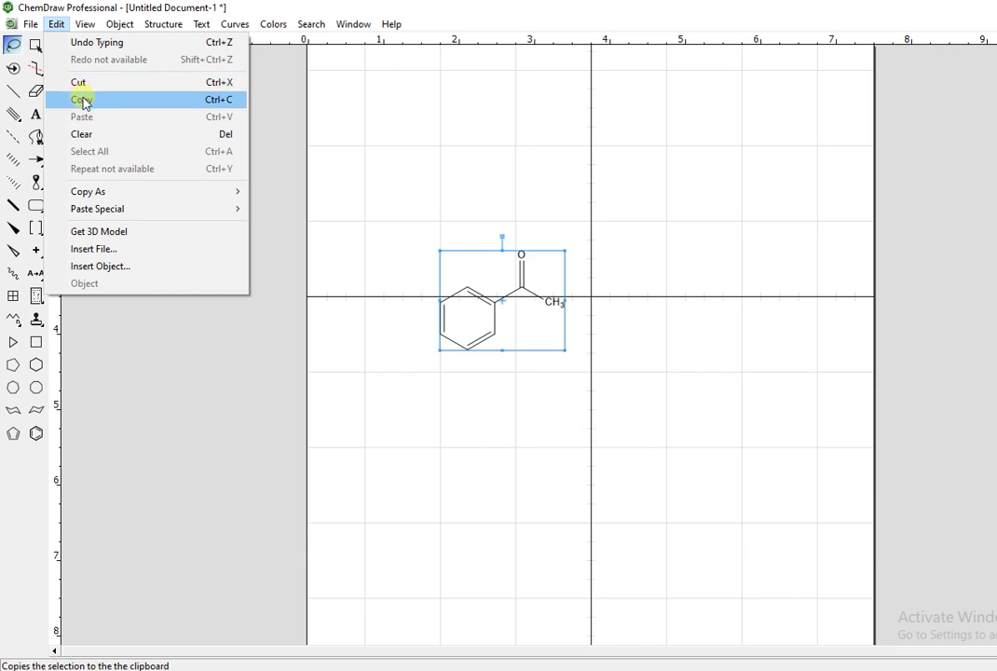
{"action": "mouse_move", "coordinate": [102, 191]}
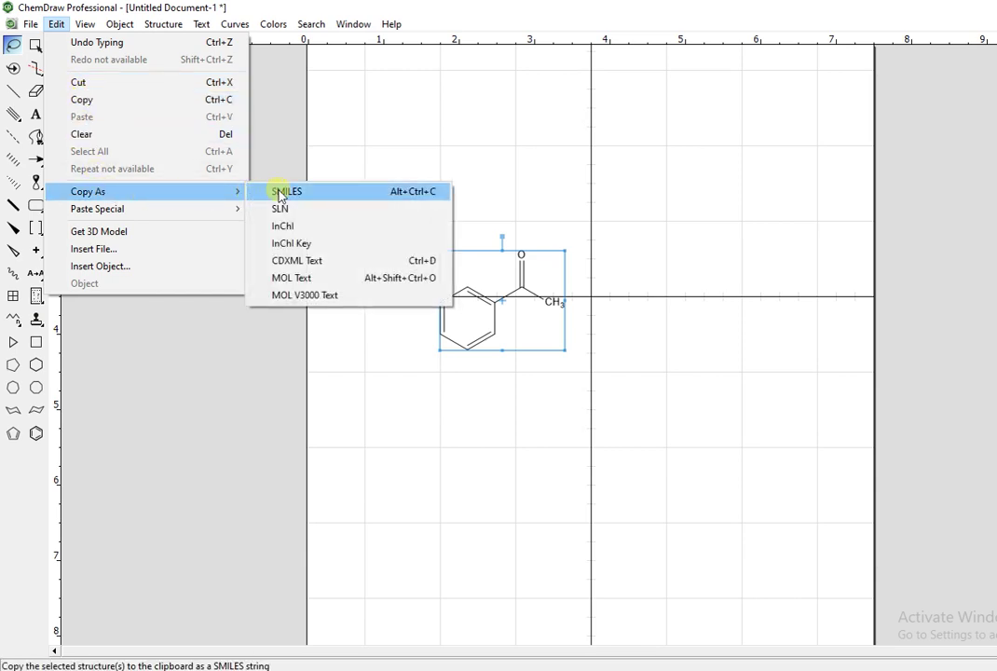
{"action": "left_click", "coordinate": [281, 194]}
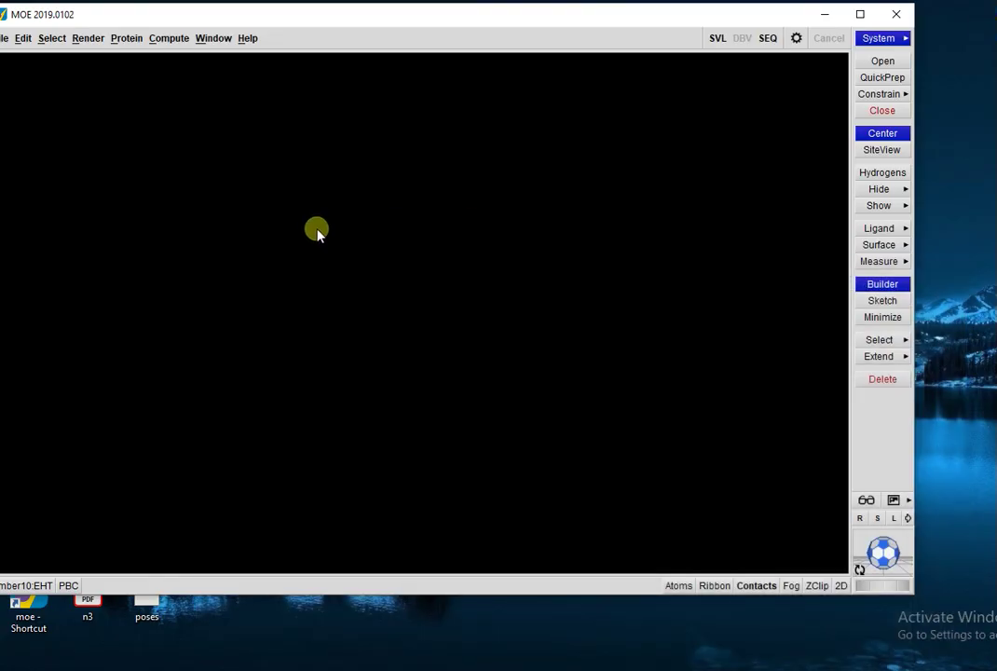
Paste the acetophenone SMILES into the MOE viewport and bring the MOE window fully into view.
{"action": "right_click", "coordinate": [317, 231]}
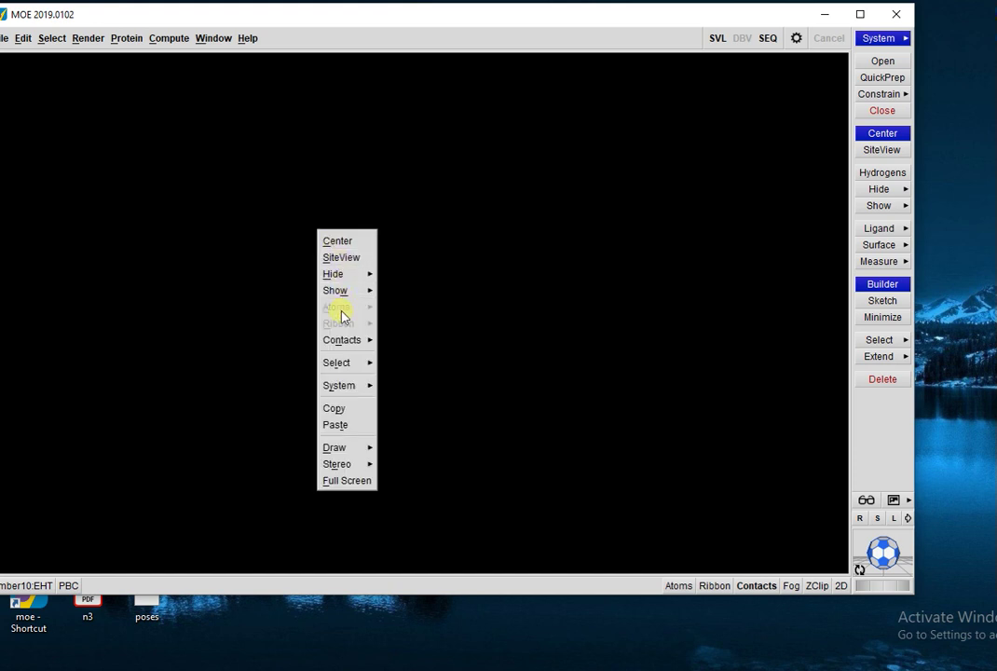
{"action": "left_click", "coordinate": [350, 423]}
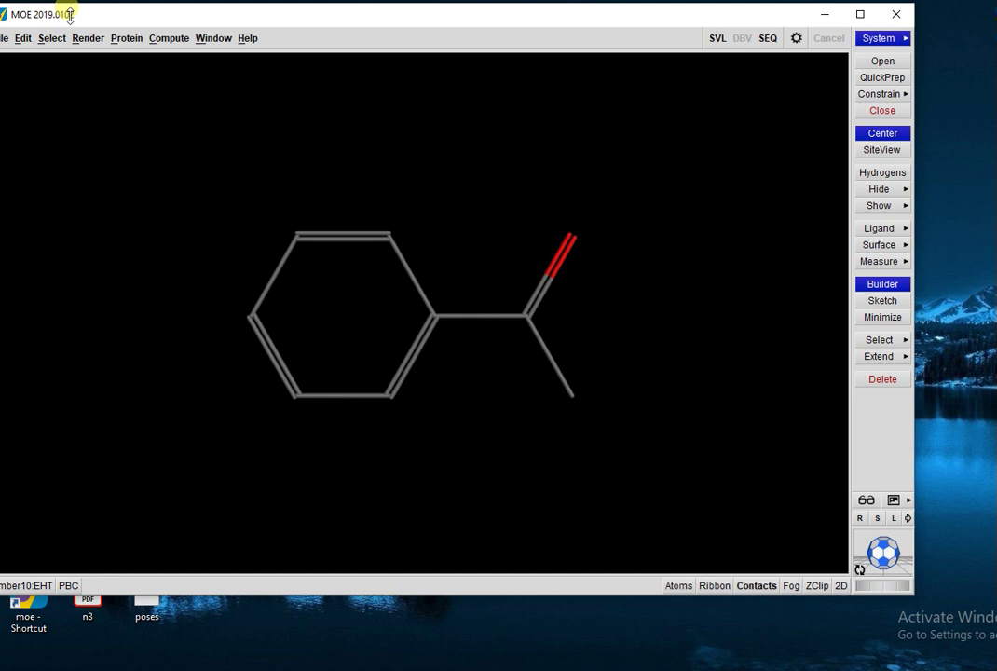
{"action": "left_click_drag", "start_coordinate": [68, 16], "coordinate": [80, 17]}
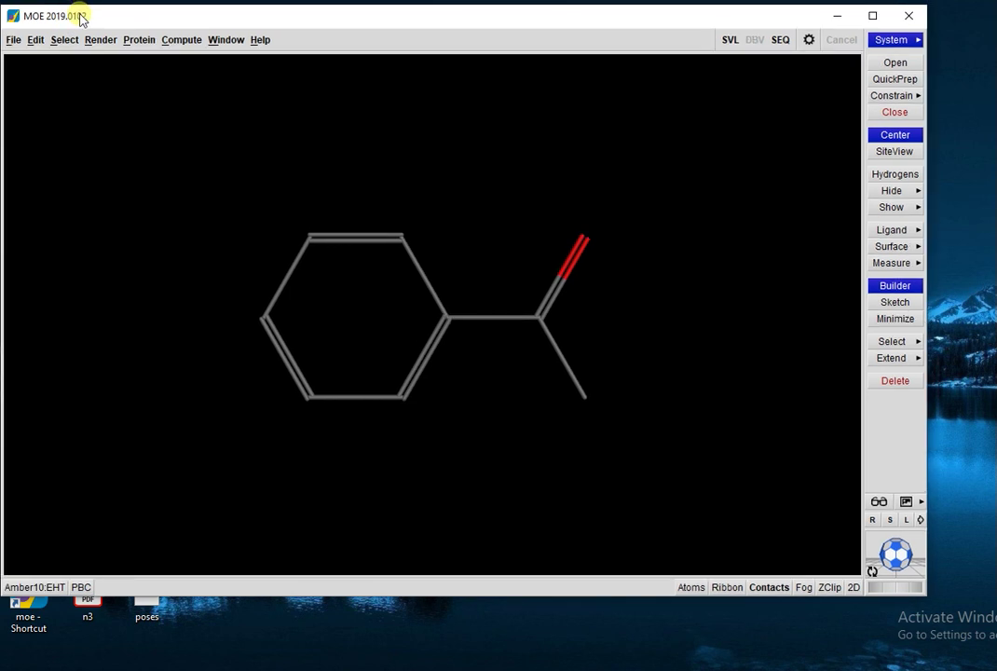
Add hydrogens to the acetophenone via Edit > Build > Hydrogens.
{"action": "left_click", "coordinate": [37, 40]}
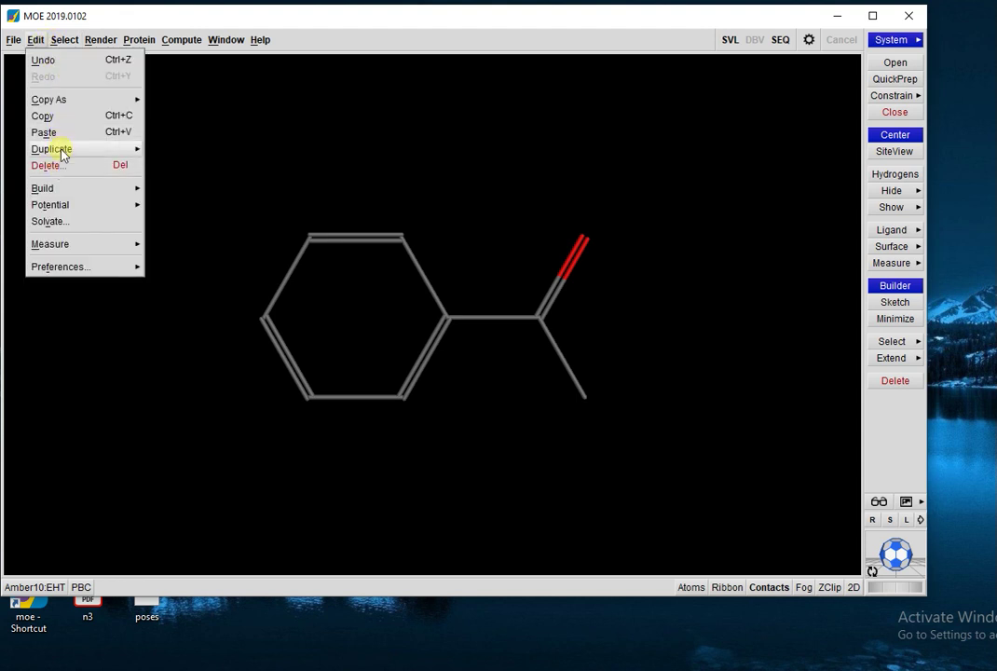
{"action": "mouse_move", "coordinate": [134, 186]}
{"action": "mouse_move", "coordinate": [183, 191]}
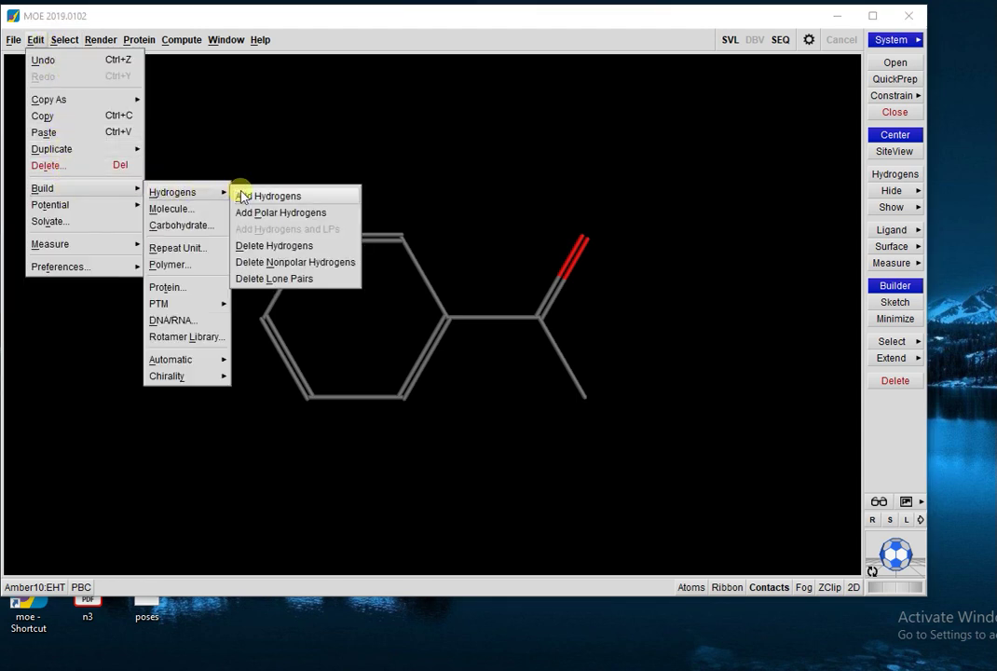
{"action": "left_click", "coordinate": [257, 196]}
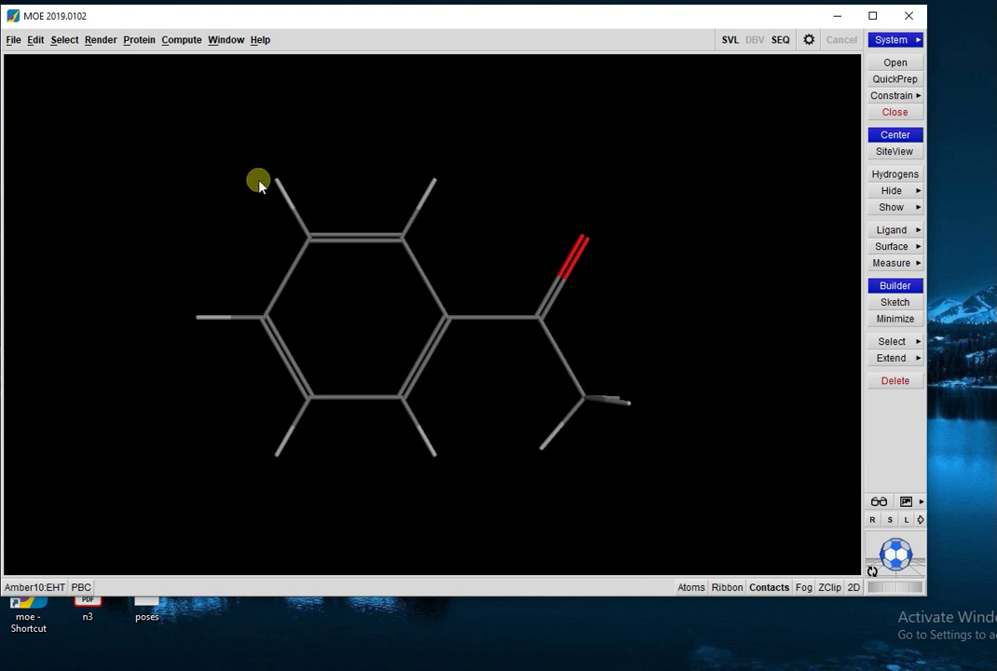
Create a new database named 'WC data bases' in the Favorites folder and open it.
{"action": "left_click", "coordinate": [13, 40]}
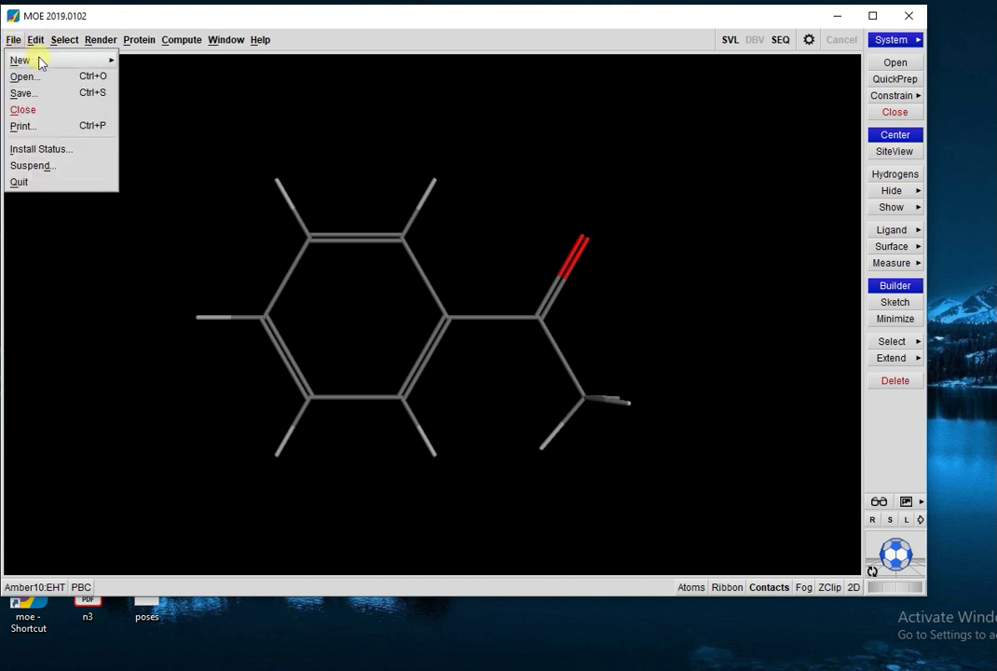
{"action": "mouse_move", "coordinate": [37, 59]}
{"action": "left_click", "coordinate": [135, 62]}
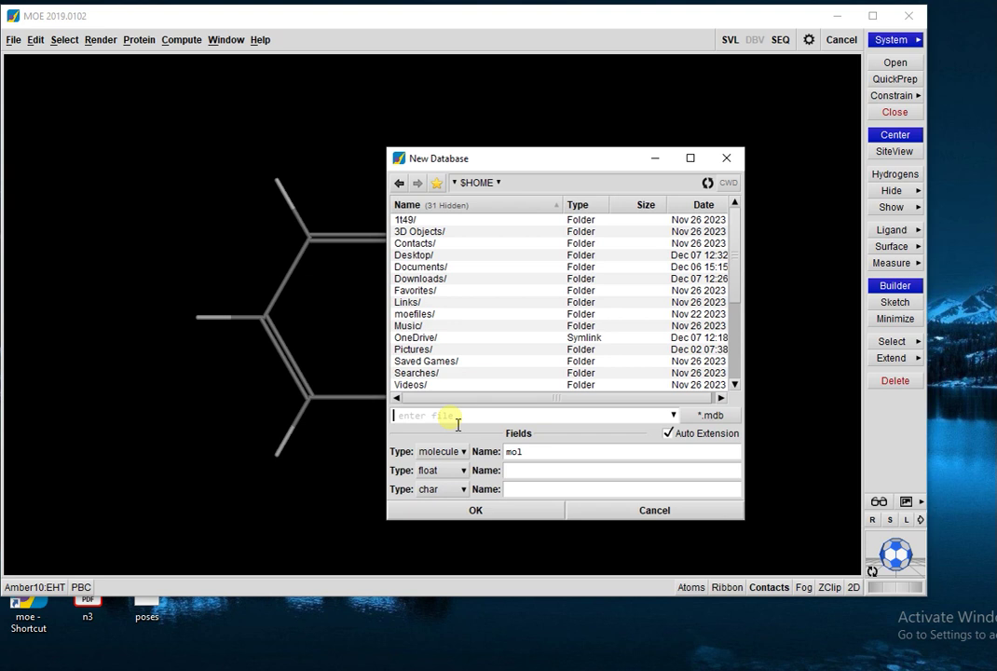
{"action": "type", "text": "wc data bases"}
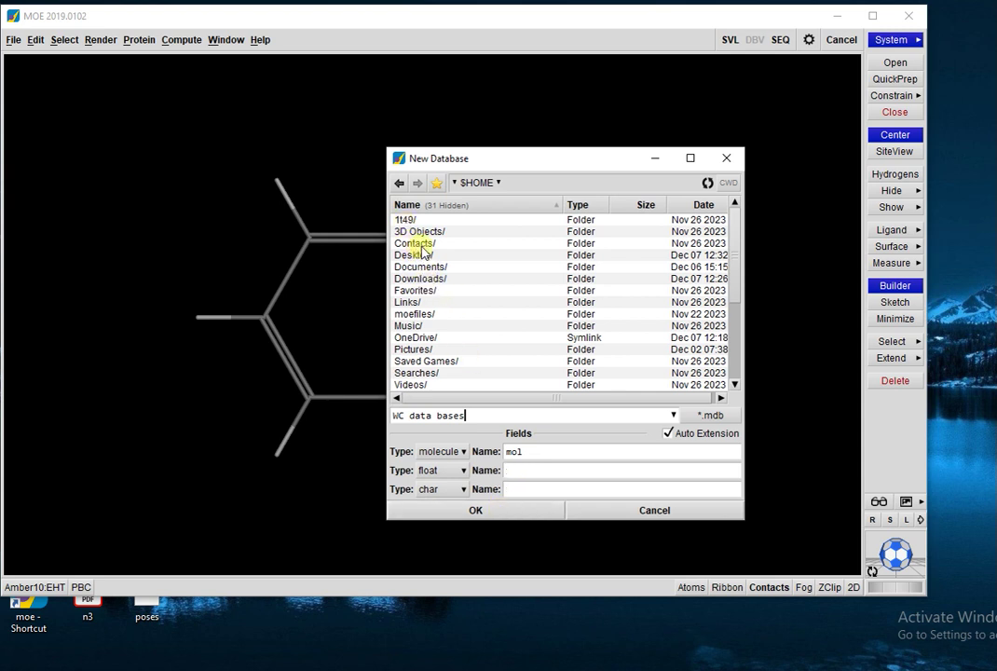
{"action": "double_click", "coordinate": [415, 291]}
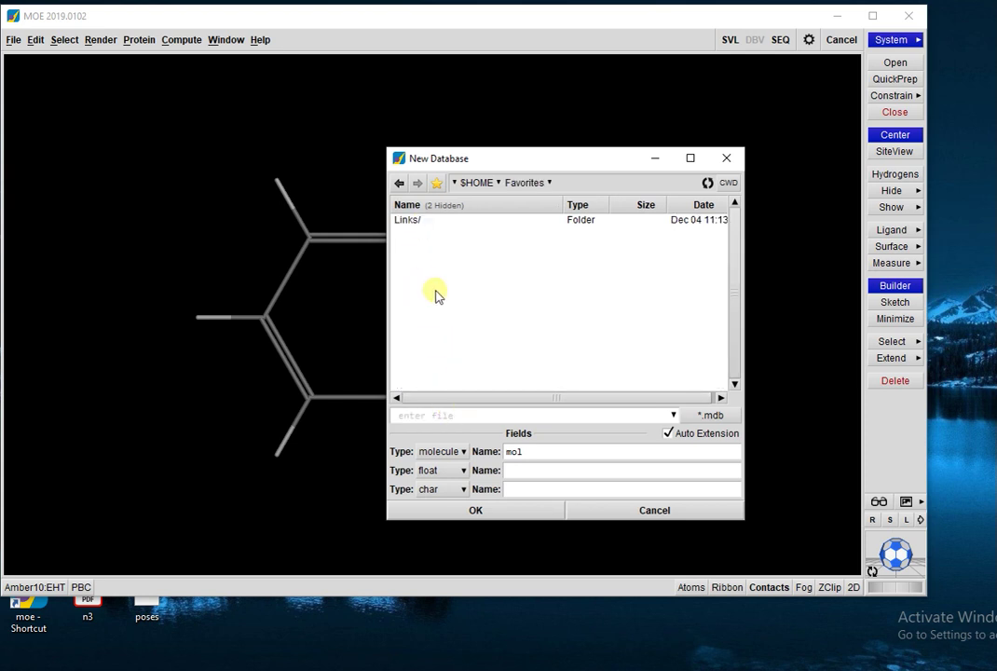
{"action": "left_click", "coordinate": [451, 420]}
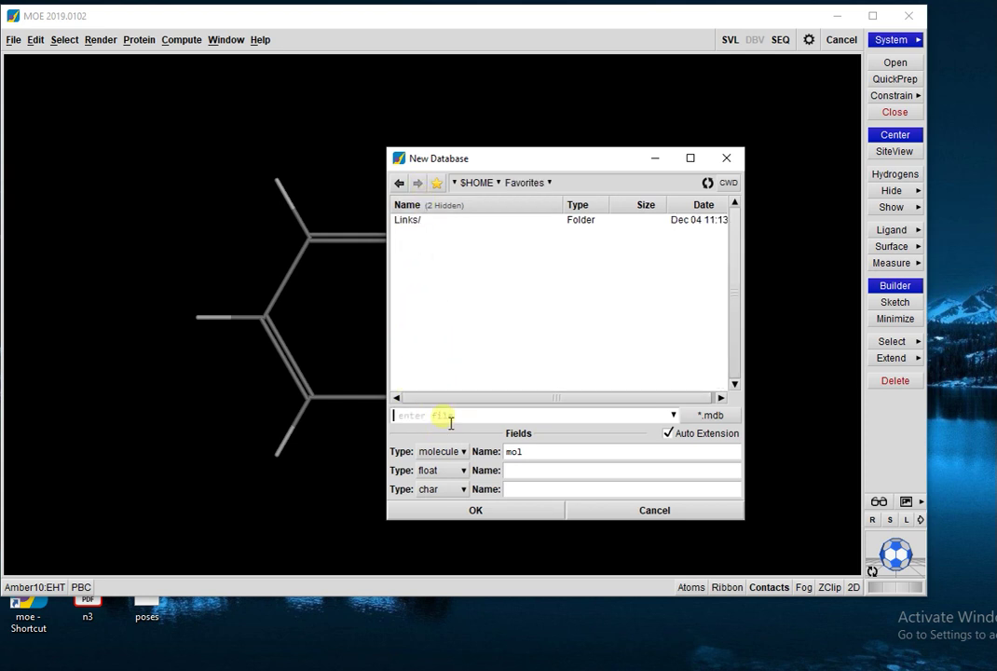
{"action": "type", "text": "WC data bases"}
{"action": "left_click", "coordinate": [486, 509]}
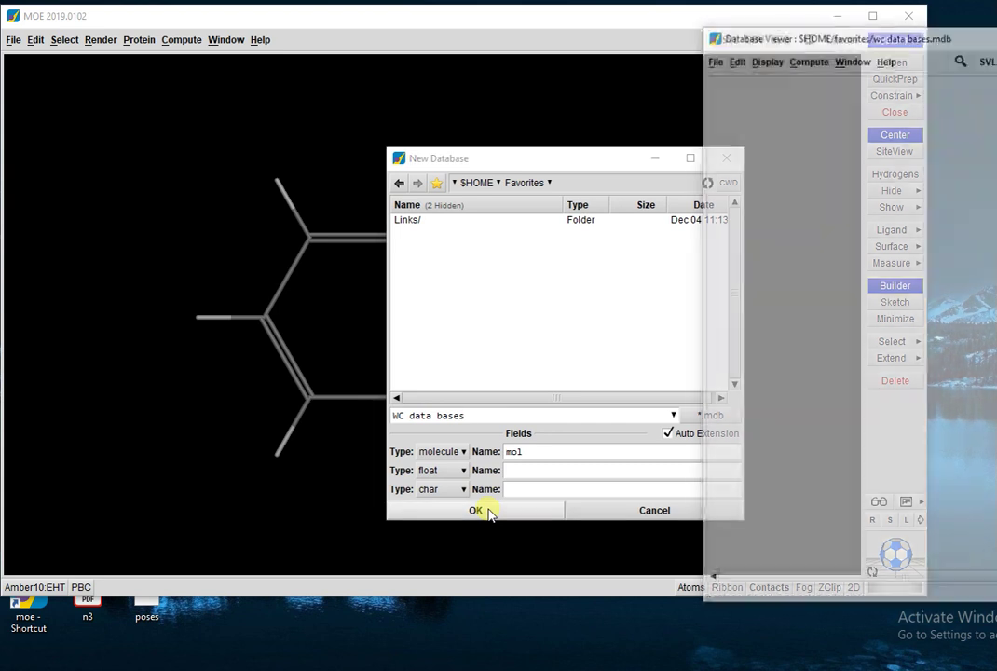
Store the workspace acetophenone as entry 1 in the database.
{"action": "left_click_drag", "start_coordinate": [787, 34], "coordinate": [613, 28]}
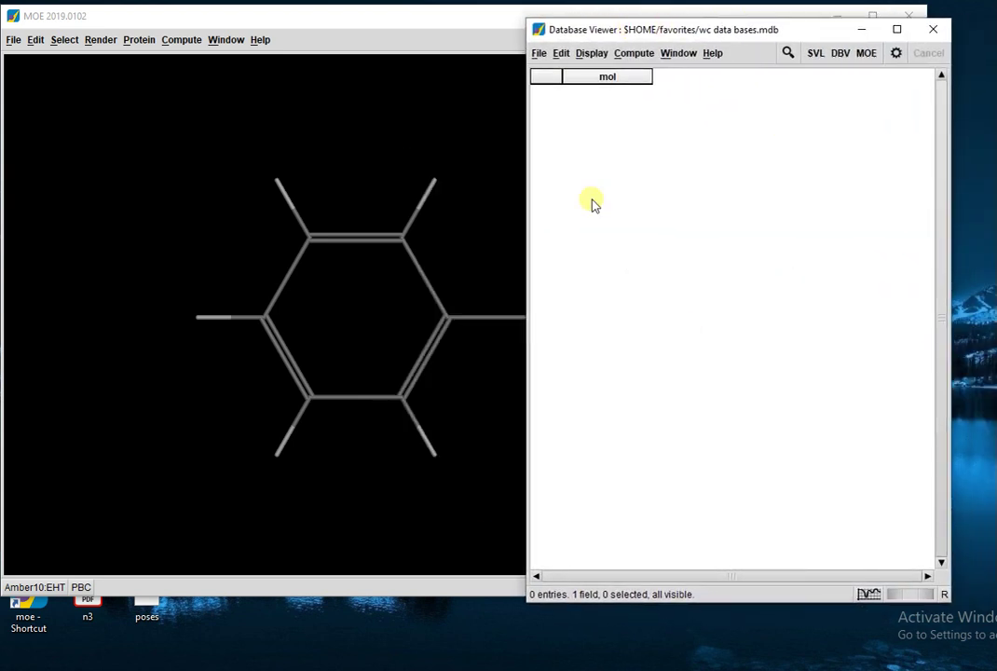
{"action": "left_click", "coordinate": [563, 54]}
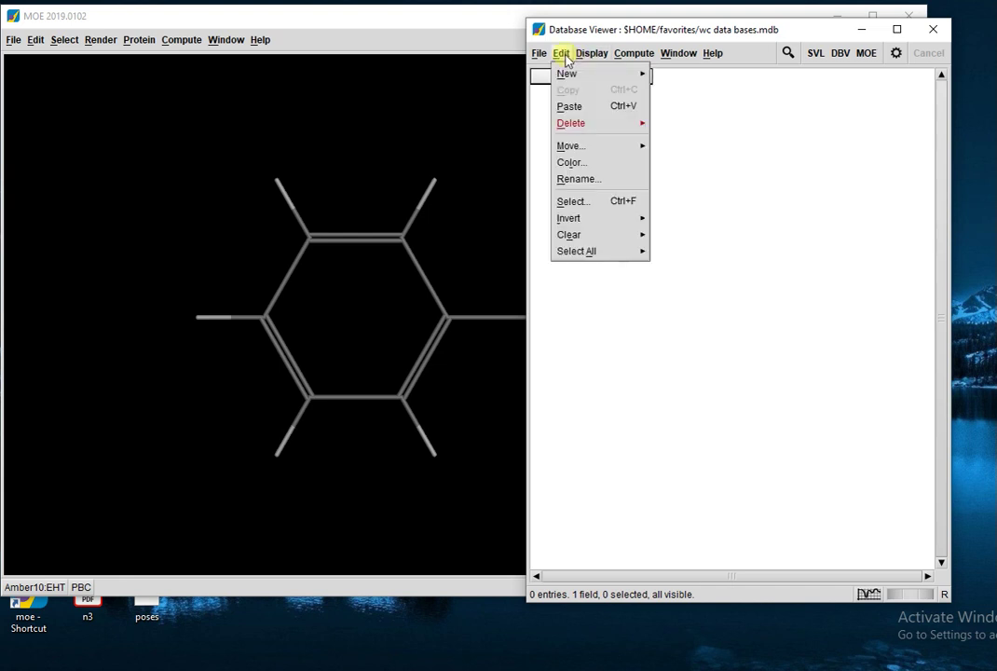
{"action": "left_click", "coordinate": [661, 77]}
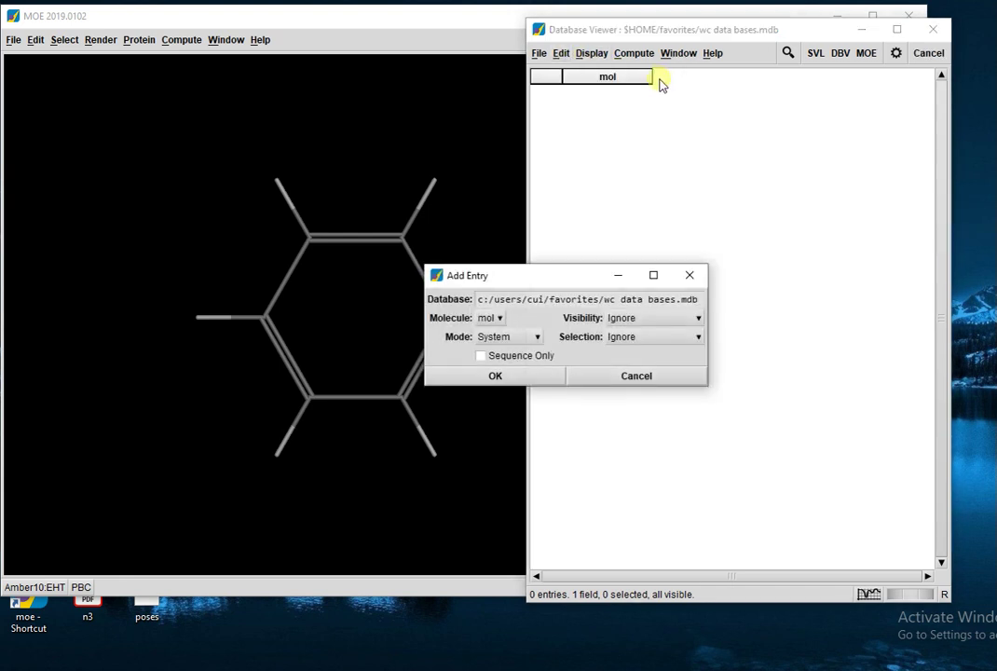
{"action": "left_click", "coordinate": [508, 376]}
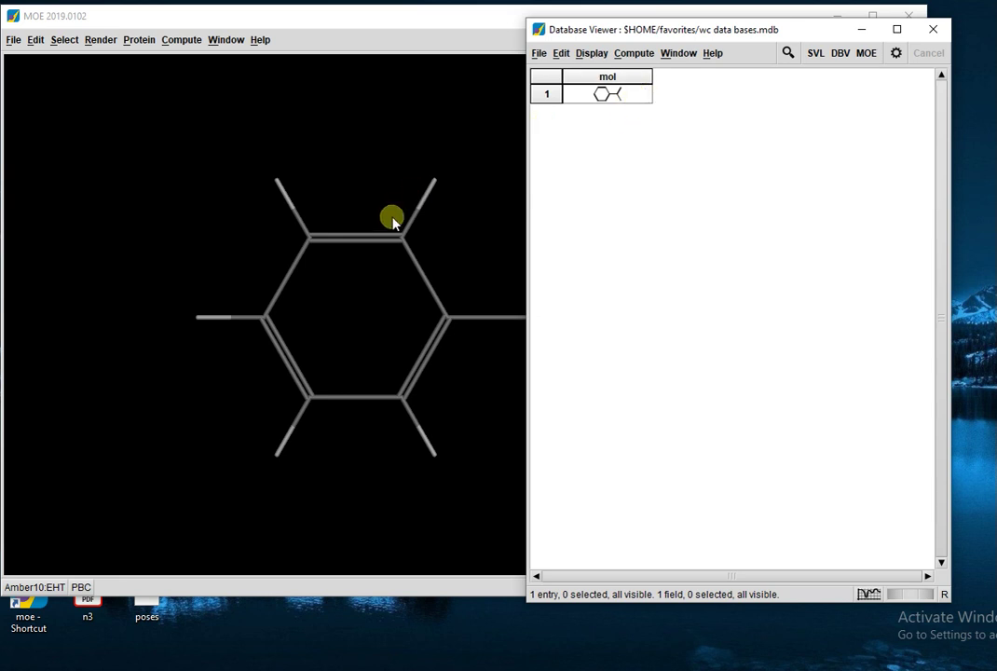
Rename entry 1's molecule to 'C 1' from its mol cell menu.
{"action": "left_click", "coordinate": [646, 93]}
{"action": "left_click", "coordinate": [646, 93]}
{"action": "left_click", "coordinate": [647, 93]}
{"action": "left_click", "coordinate": [690, 276]}
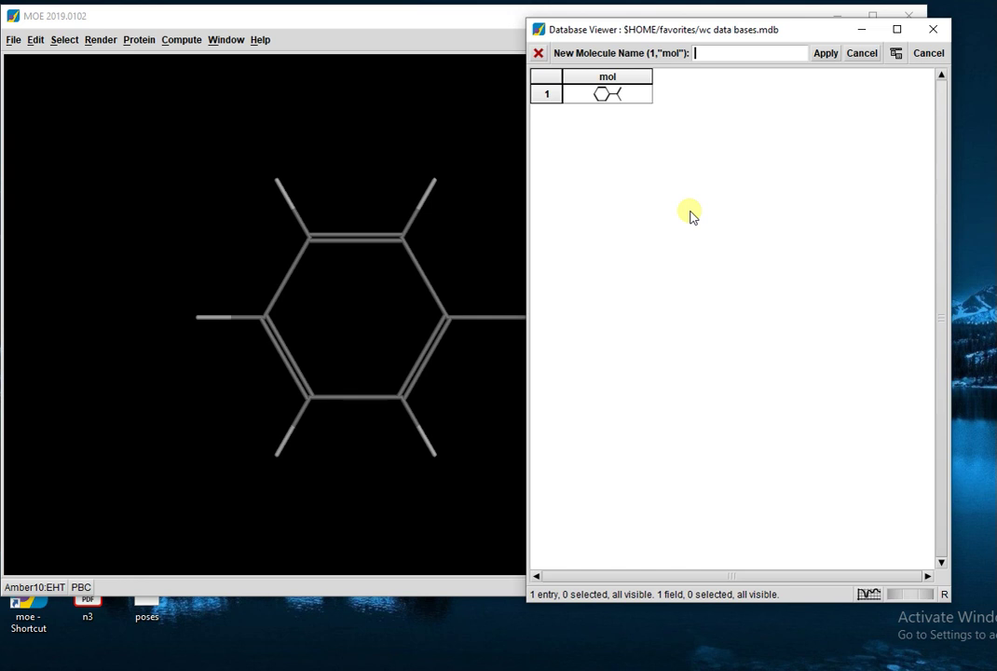
{"action": "type", "text": "C 1"}
{"action": "left_click", "coordinate": [827, 53]}
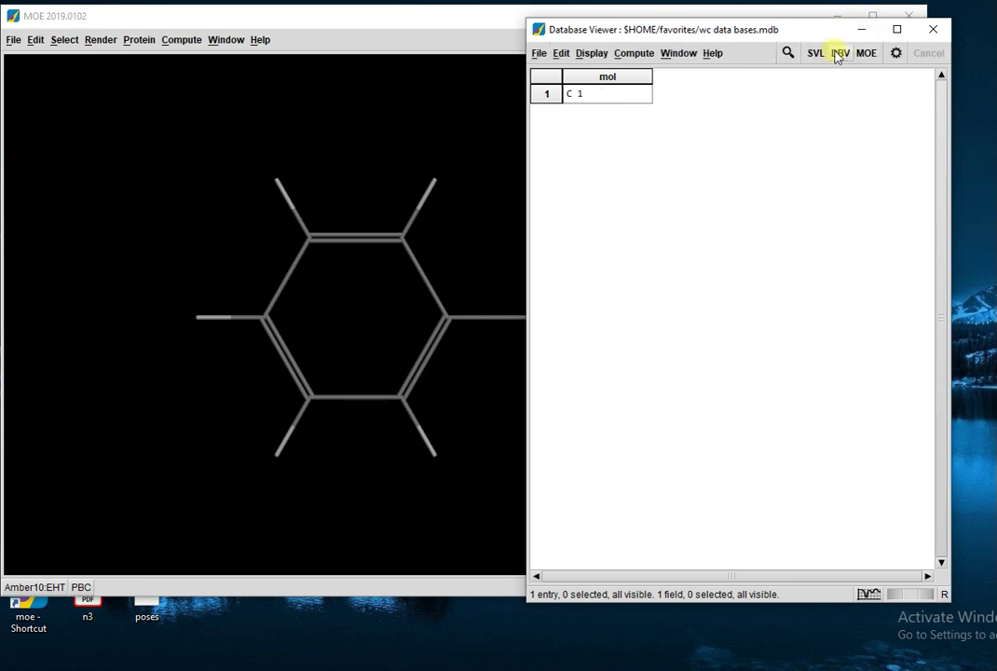
Add a new entry 2 to the database and launch the sketcher for its molecule.
{"action": "left_click", "coordinate": [566, 54]}
{"action": "mouse_move", "coordinate": [603, 74]}
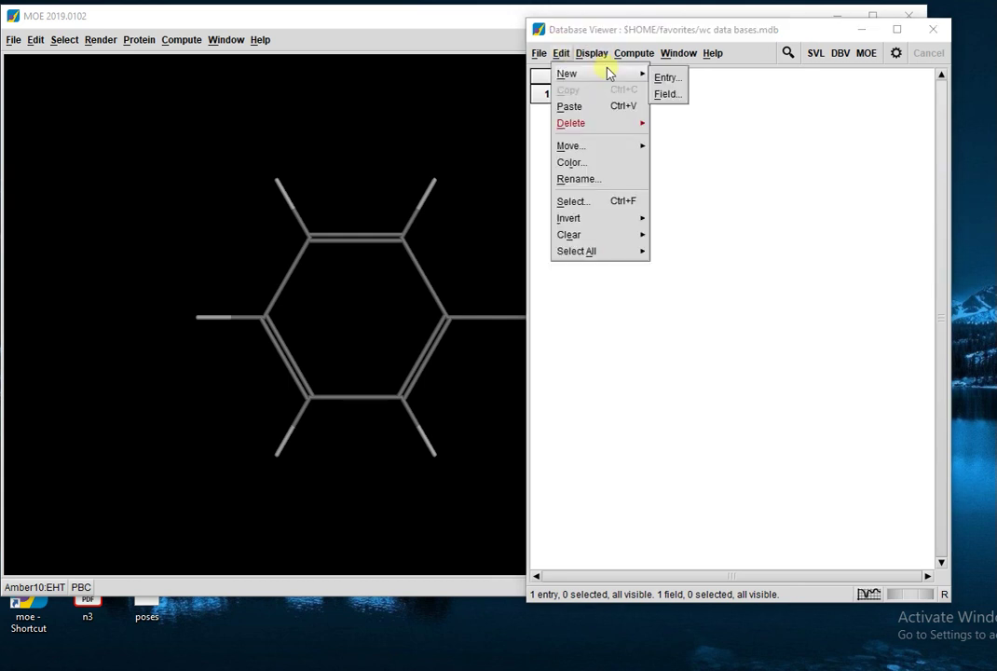
{"action": "left_click", "coordinate": [676, 82]}
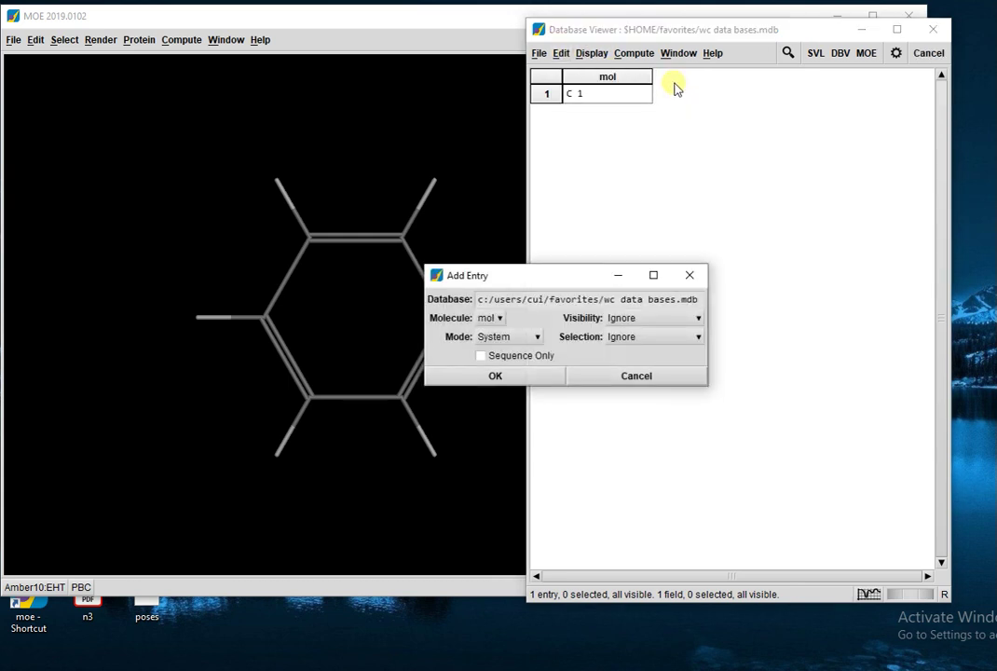
{"action": "left_click", "coordinate": [521, 374]}
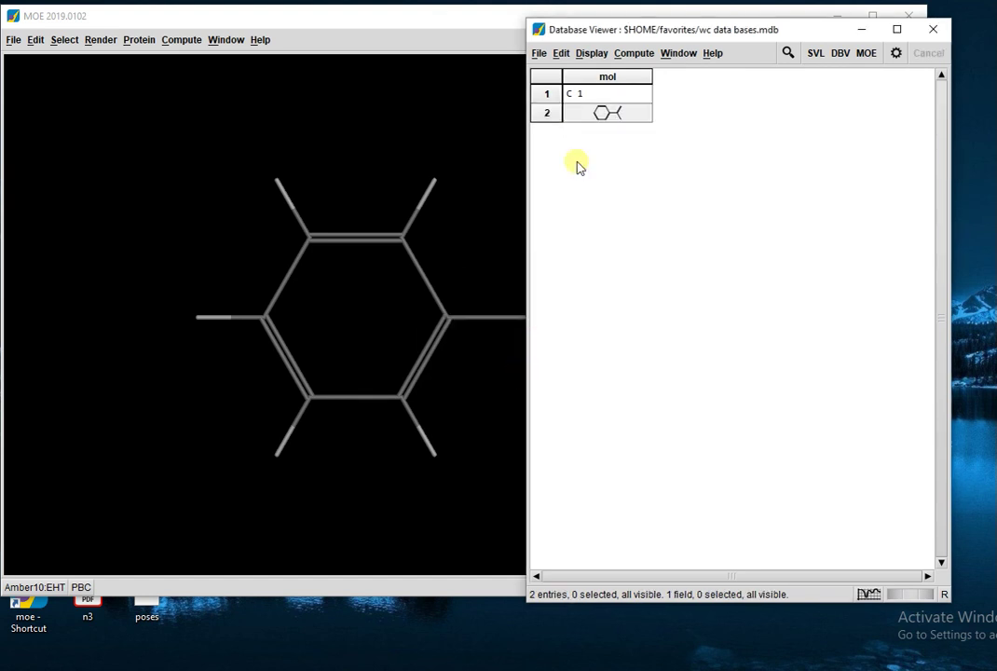
{"action": "left_click", "coordinate": [646, 113]}
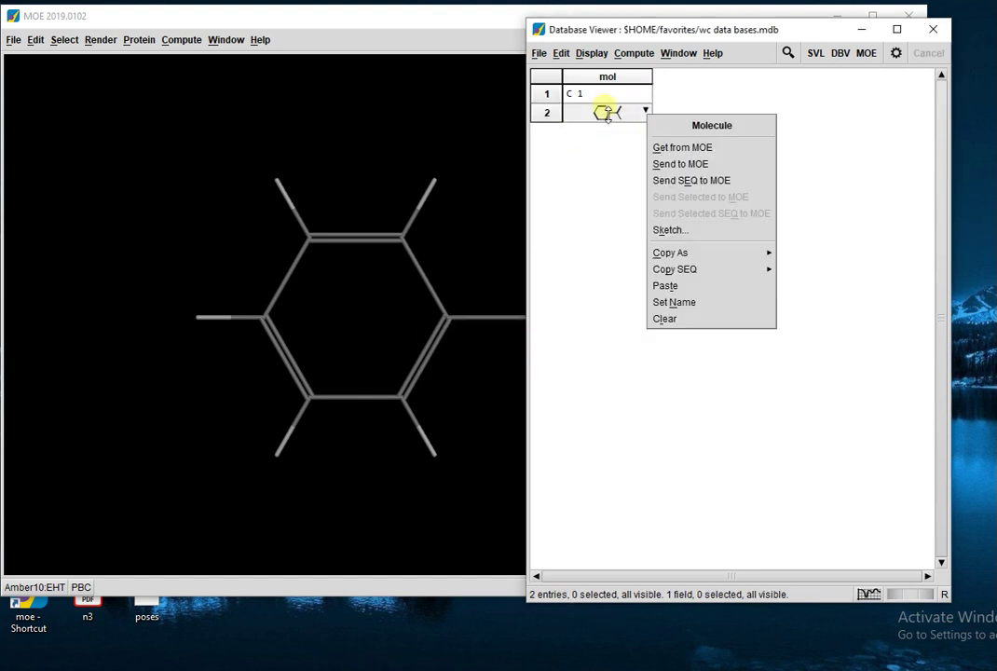
{"action": "left_click", "coordinate": [687, 231]}
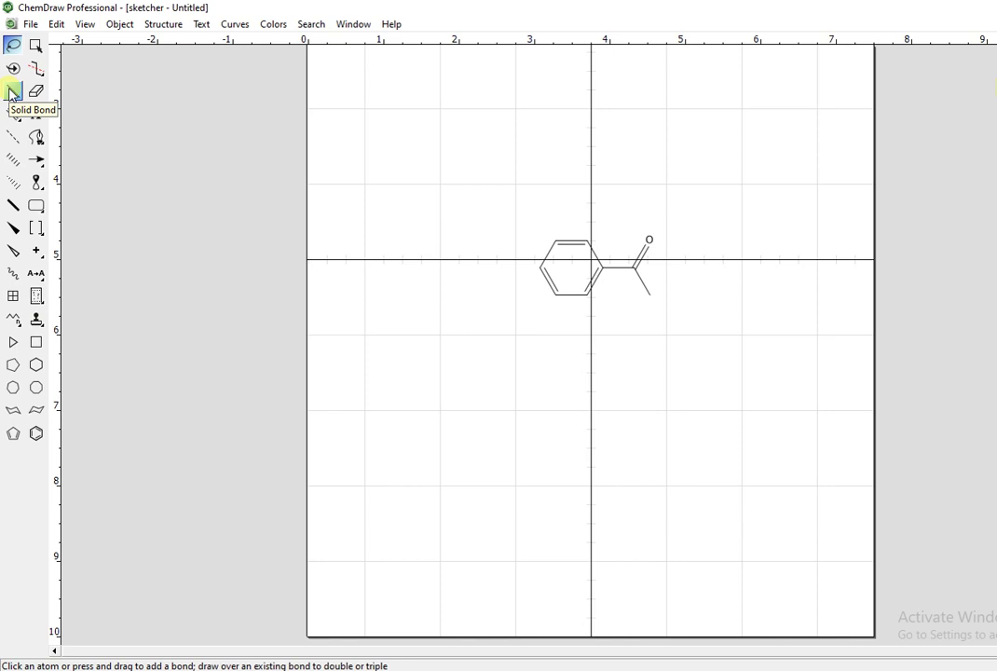
Extend the acetophenone's methyl end with a bond to a bromine atom.
{"action": "left_click", "coordinate": [12, 94]}
{"action": "left_click", "coordinate": [655, 296]}
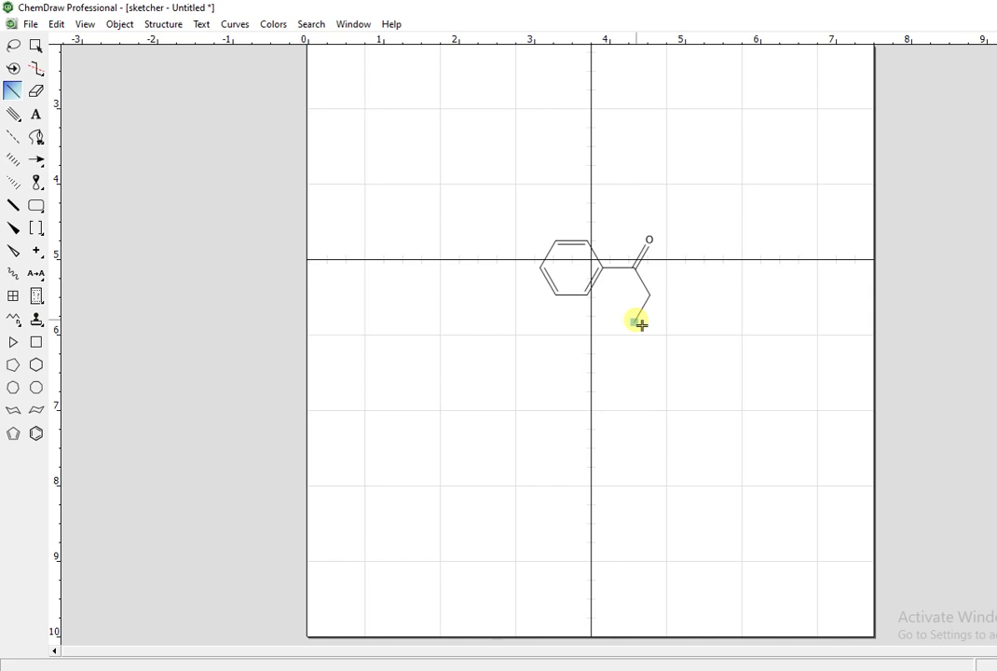
{"action": "key", "text": "b"}
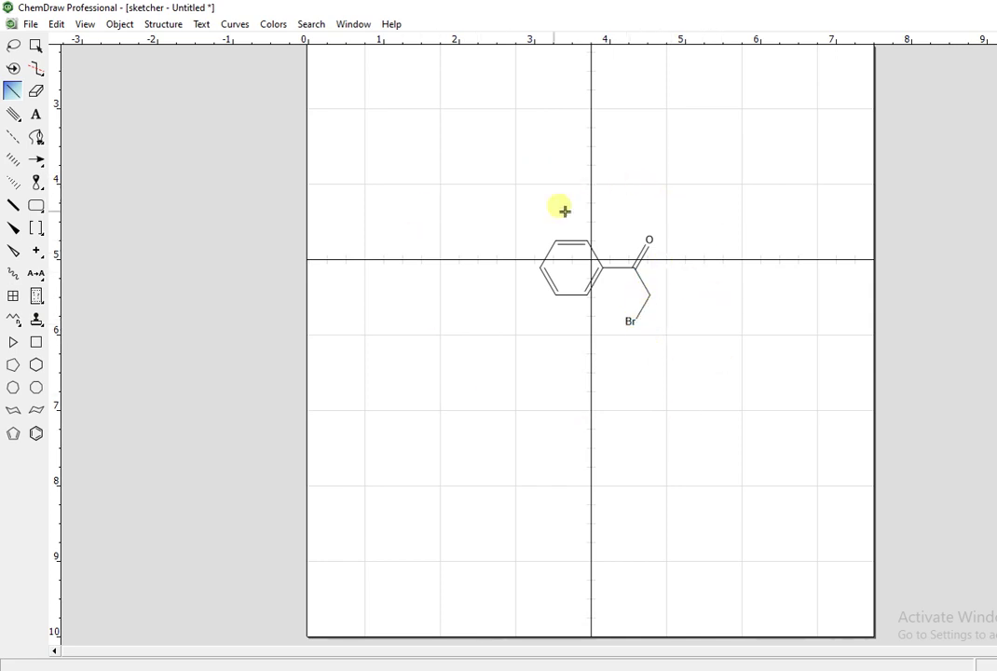
Close the sketch to send it to MOE as entry 2, then minimize ChemDraw.
{"action": "left_click", "coordinate": [975, 13]}
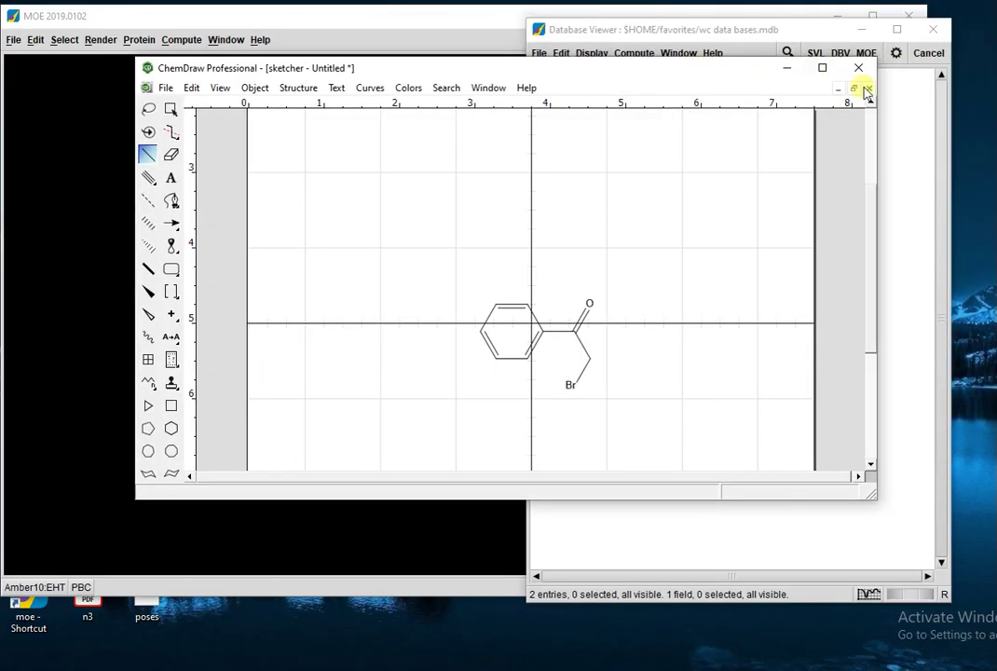
{"action": "left_click", "coordinate": [866, 89]}
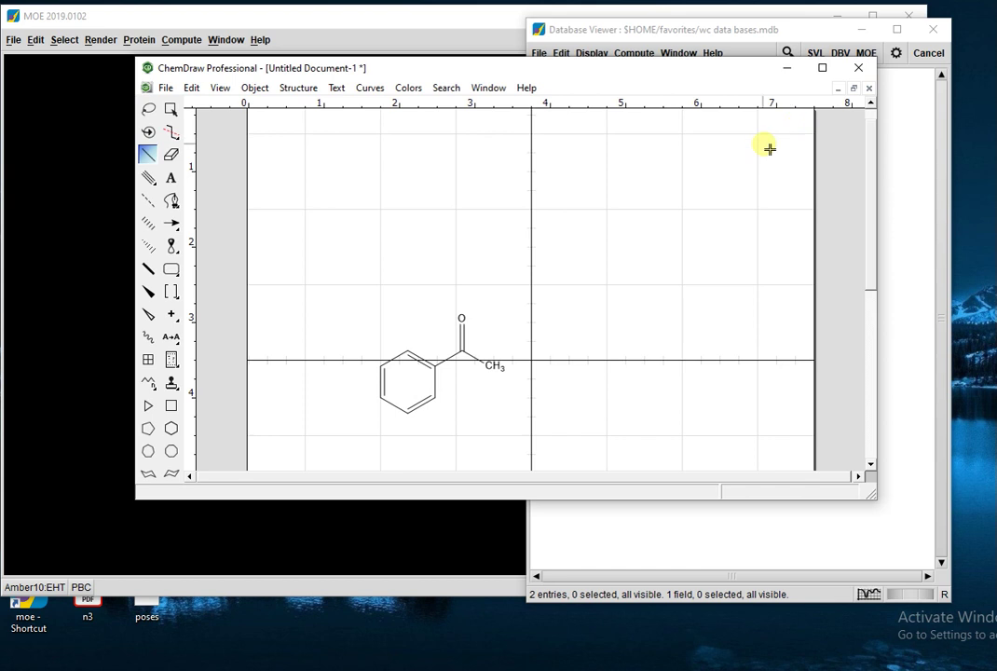
{"action": "left_click", "coordinate": [787, 71]}
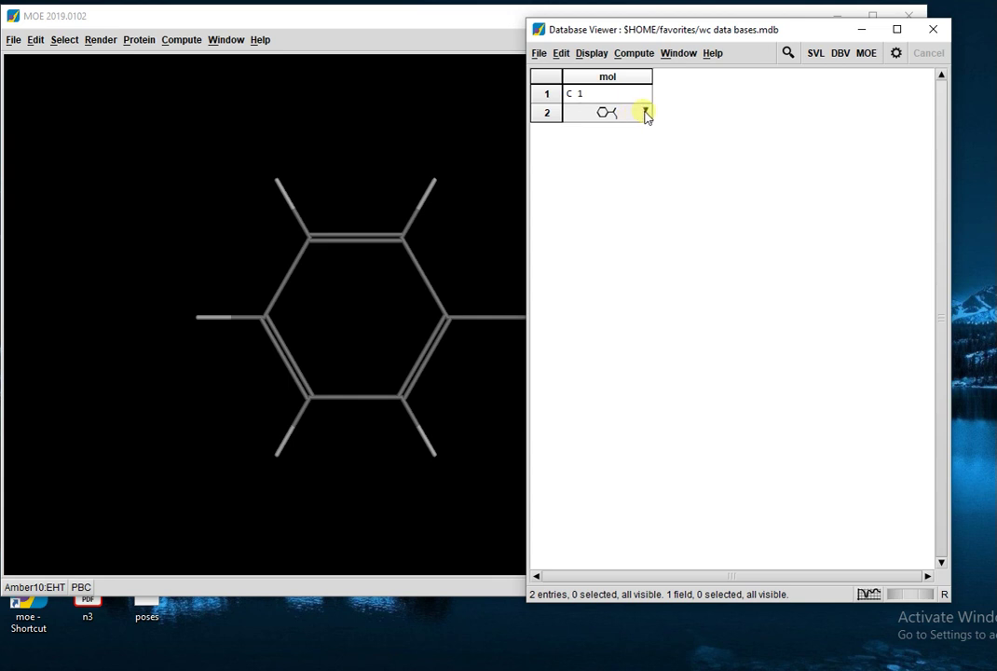
Set entry 2's molecule name to 'C 2' from its mol cell menu.
{"action": "left_click", "coordinate": [646, 111]}
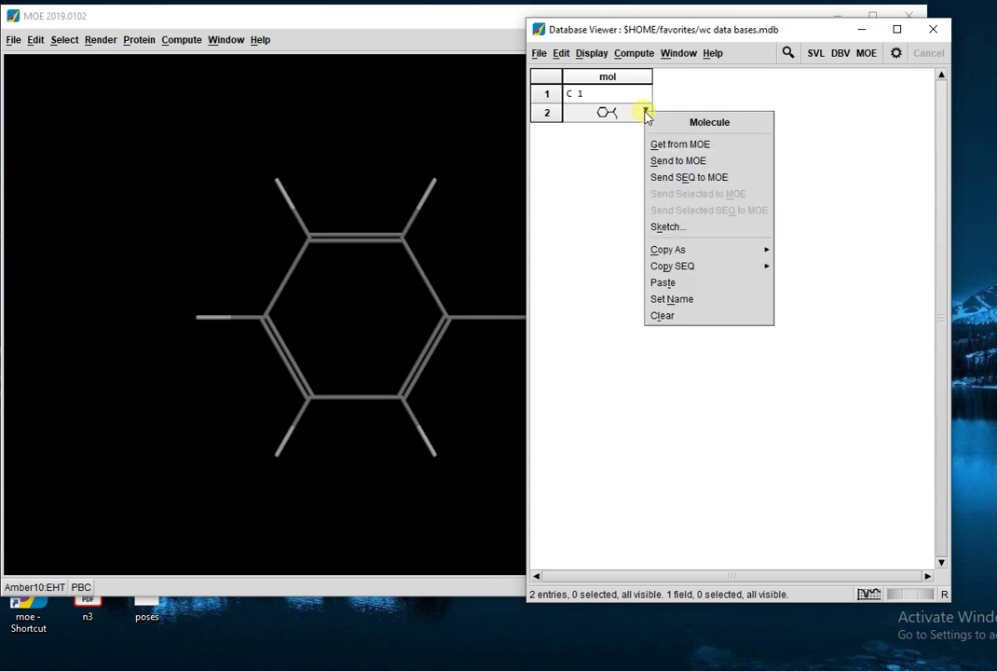
{"action": "left_click", "coordinate": [685, 299]}
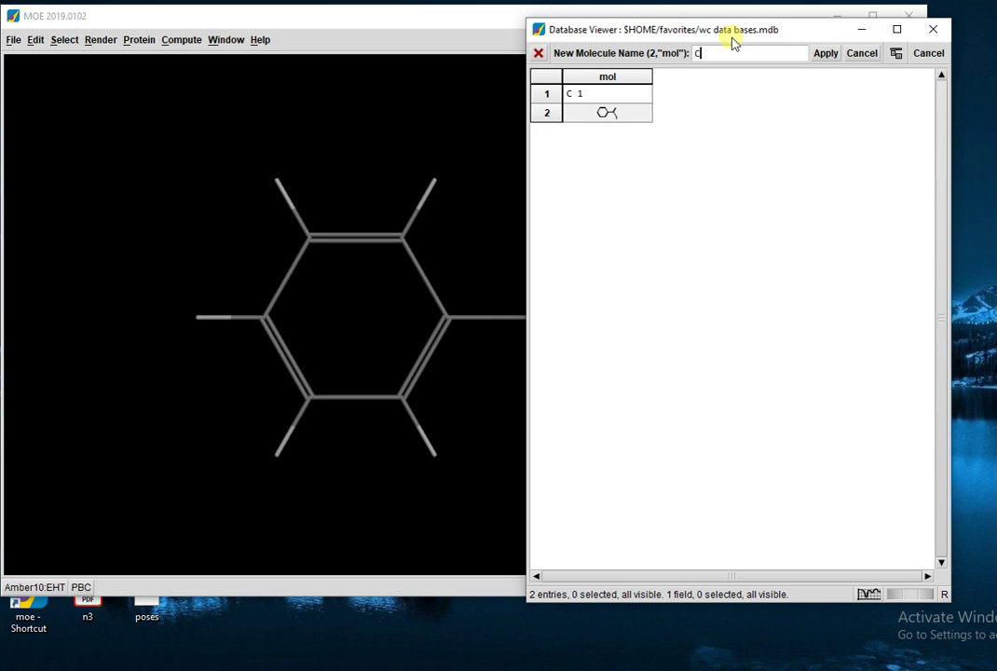
{"action": "left_click", "coordinate": [823, 53]}
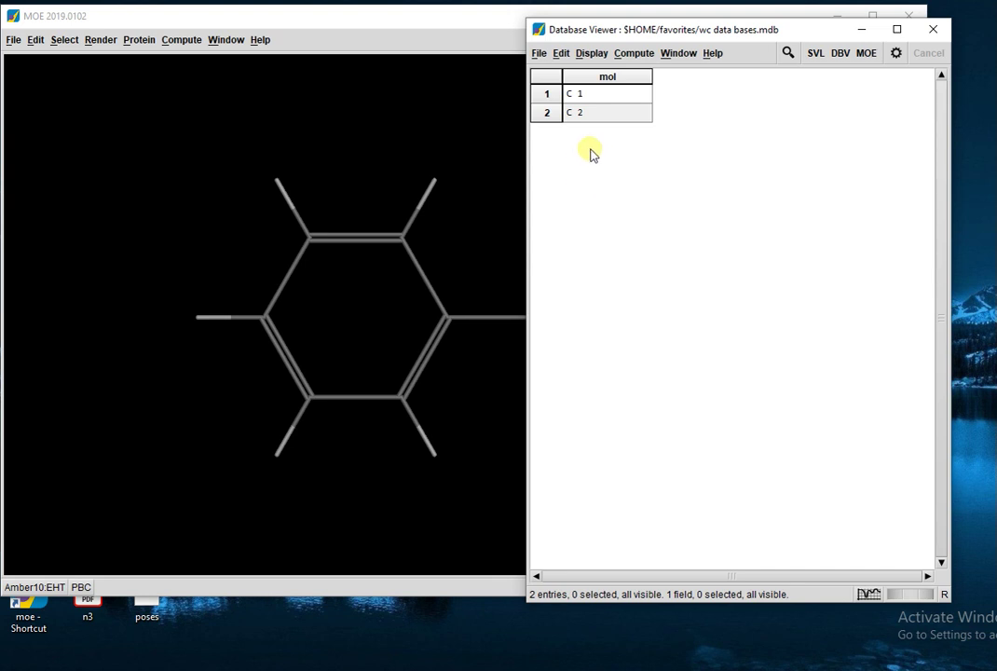
Save the database as 'wc data bases compounds.mdb' in the Favorites folder.
{"action": "left_click", "coordinate": [539, 54]}
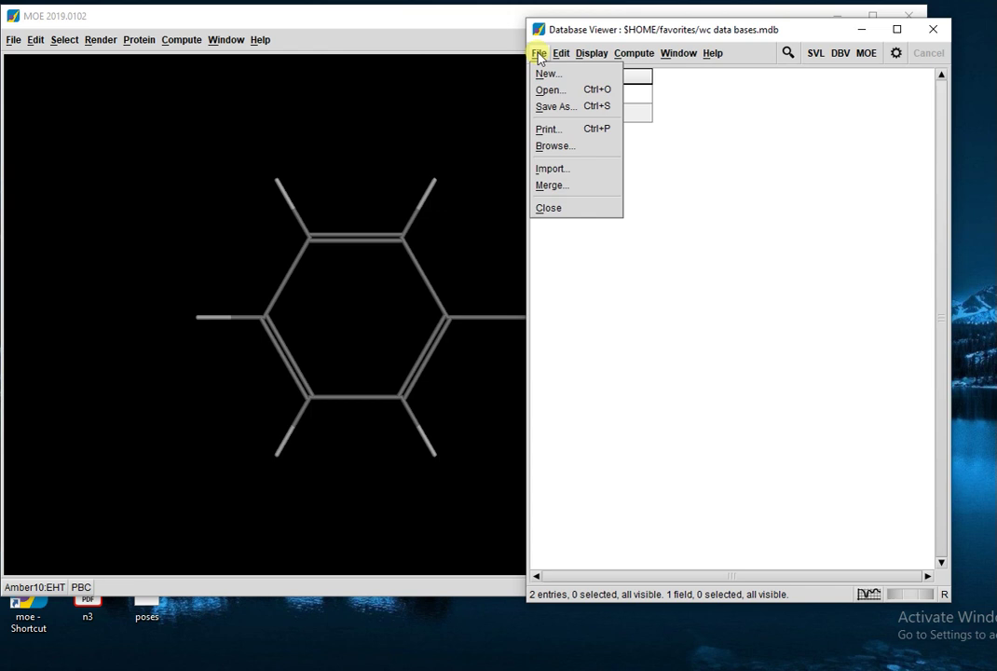
{"action": "left_click", "coordinate": [556, 109]}
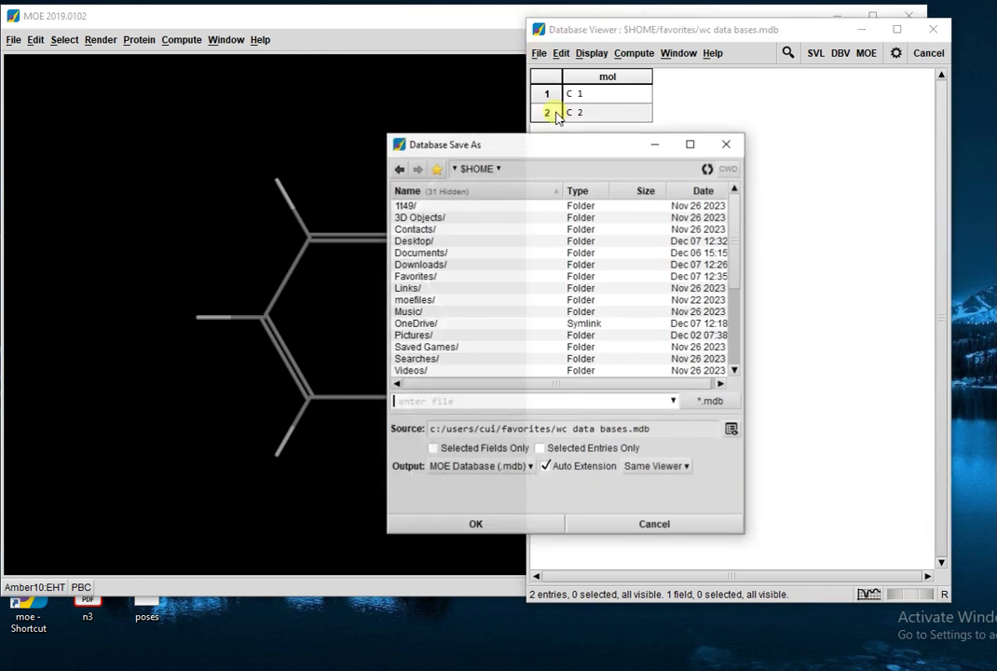
{"action": "double_click", "coordinate": [415, 277]}
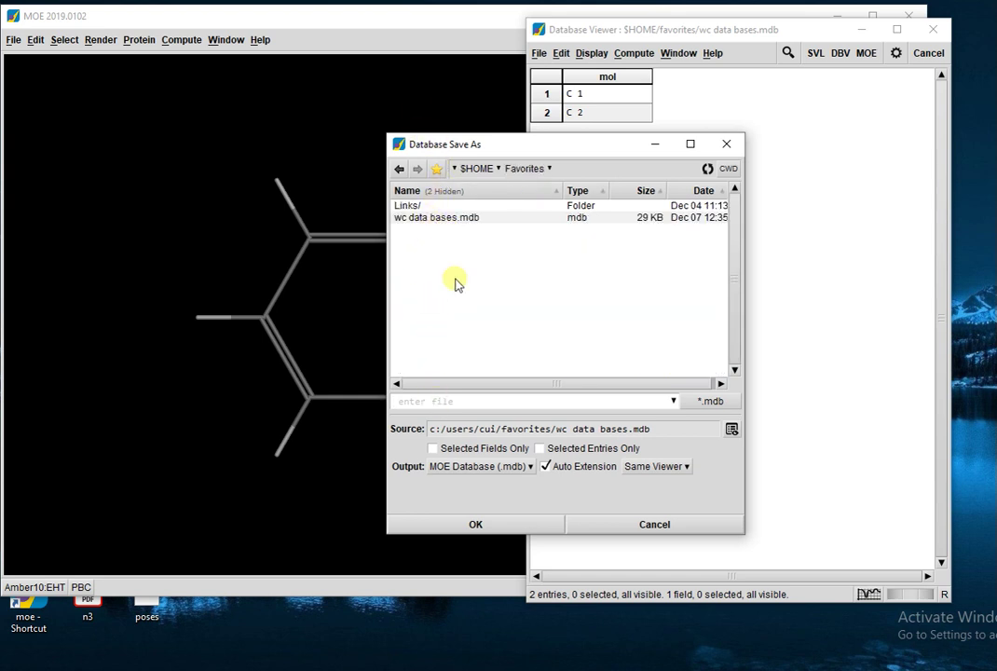
{"action": "left_click", "coordinate": [450, 399]}
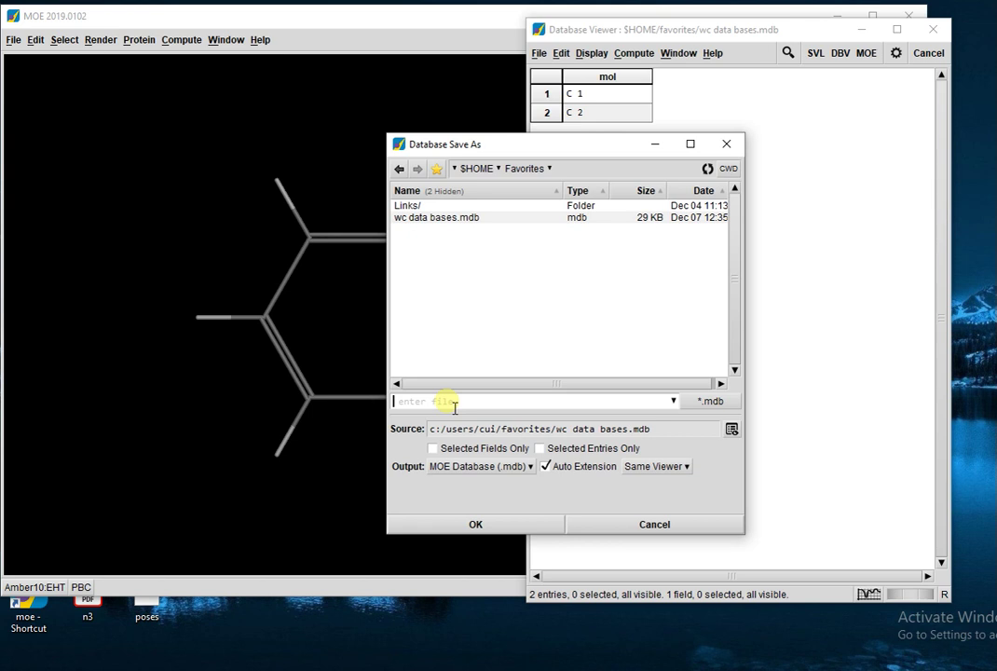
{"action": "type", "text": "wc data bases  comp"}
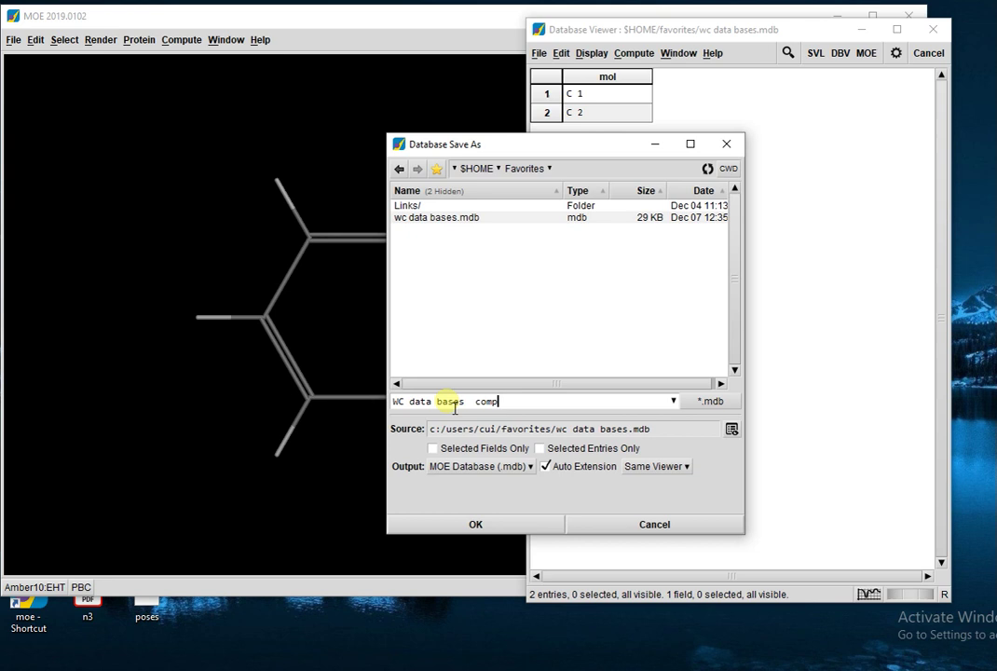
{"action": "type", "text": "ounds"}
{"action": "left_click", "coordinate": [477, 401]}
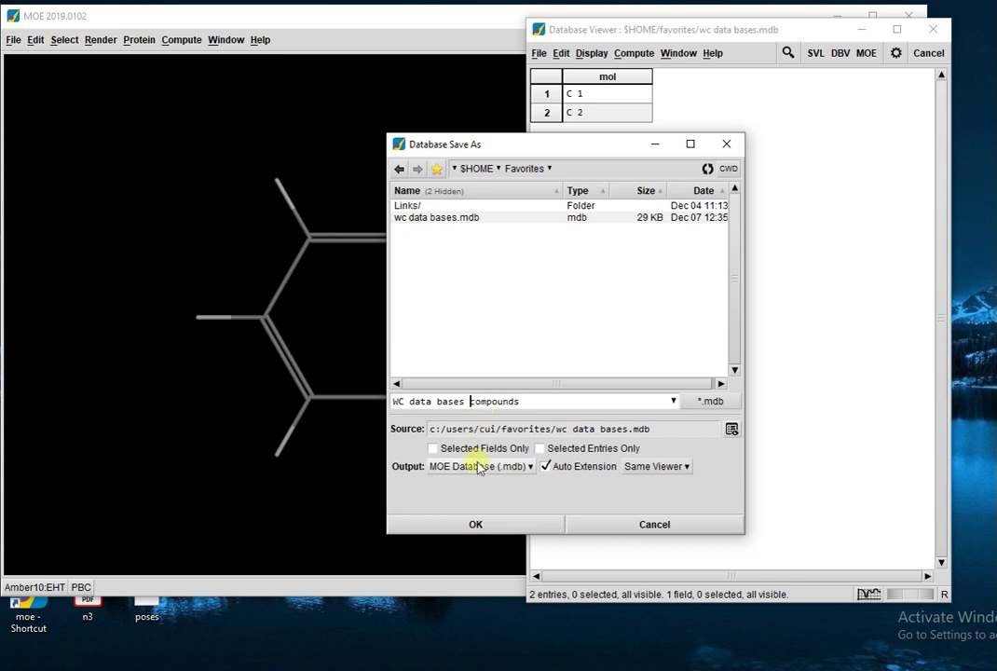
{"action": "left_click", "coordinate": [481, 527]}
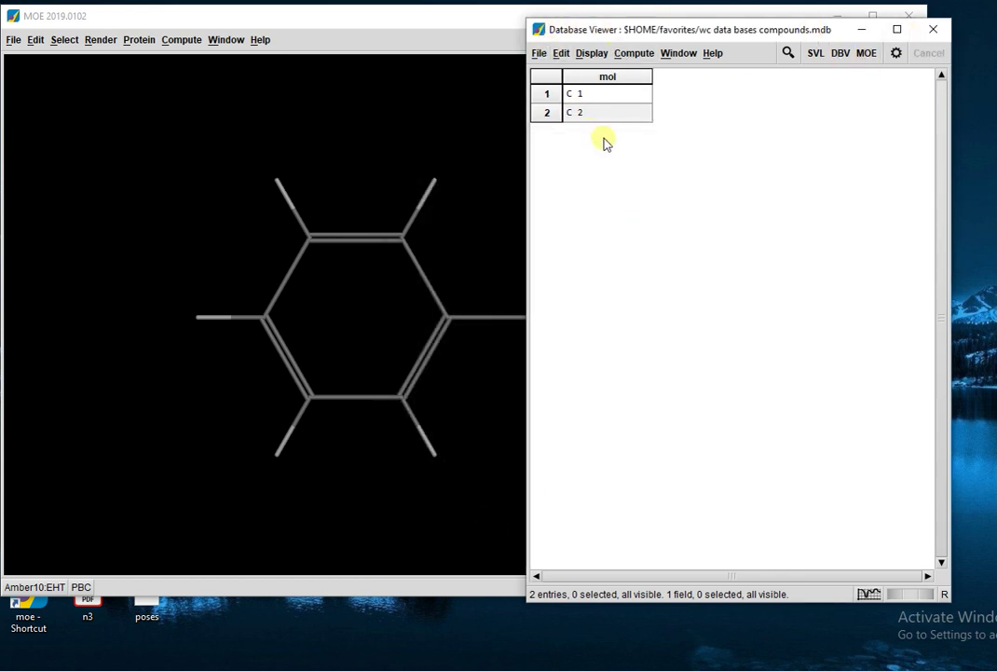
Send entry 2's molecule C 2 to MOE, clearing the current benzene system.
{"action": "right_click", "coordinate": [641, 113]}
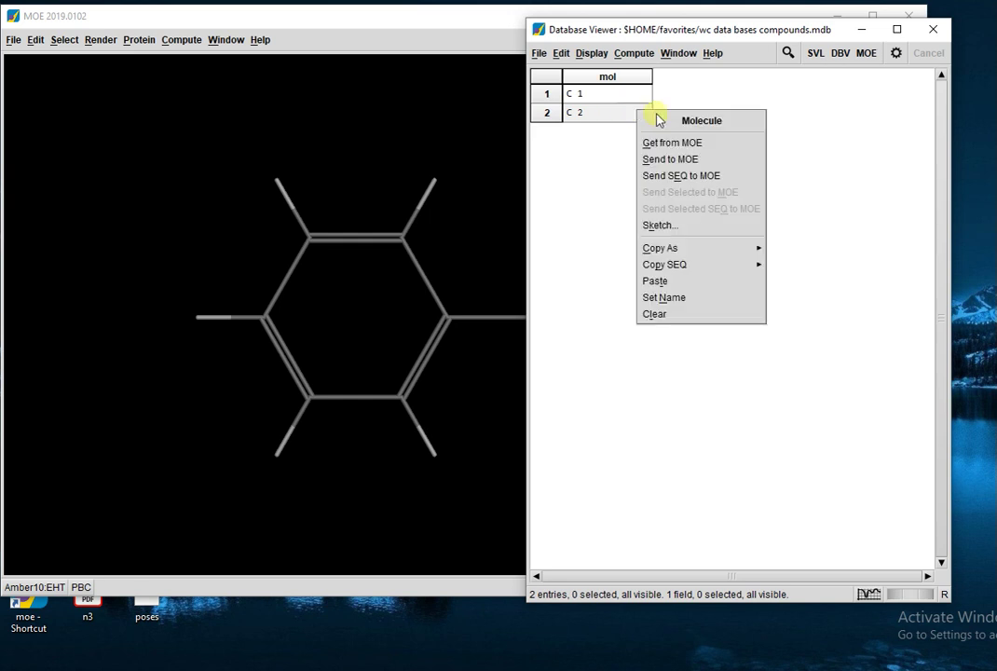
{"action": "left_click", "coordinate": [675, 159]}
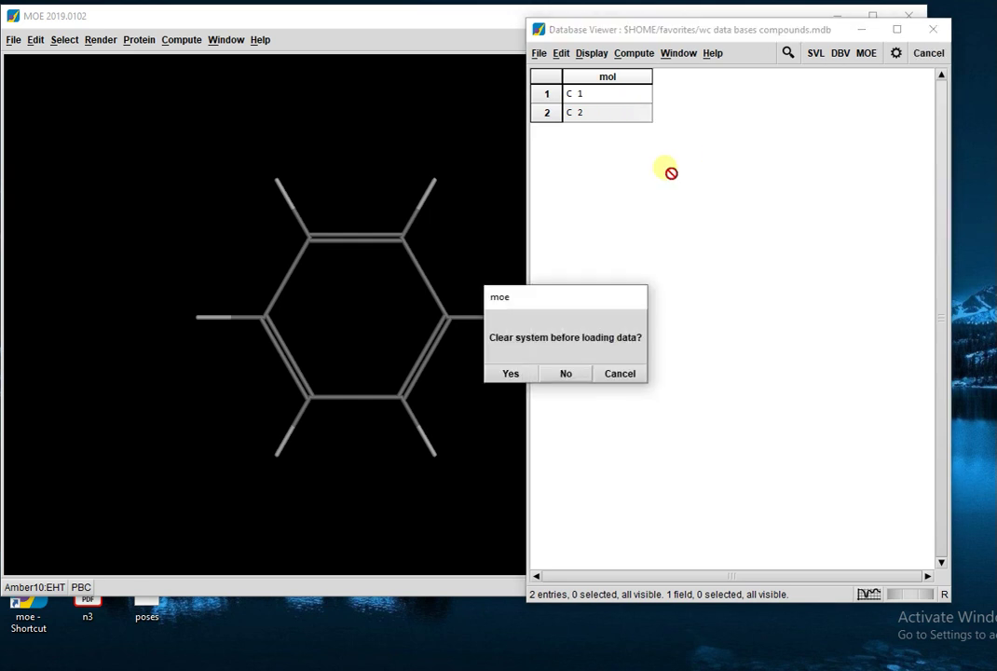
{"action": "left_click", "coordinate": [509, 373]}
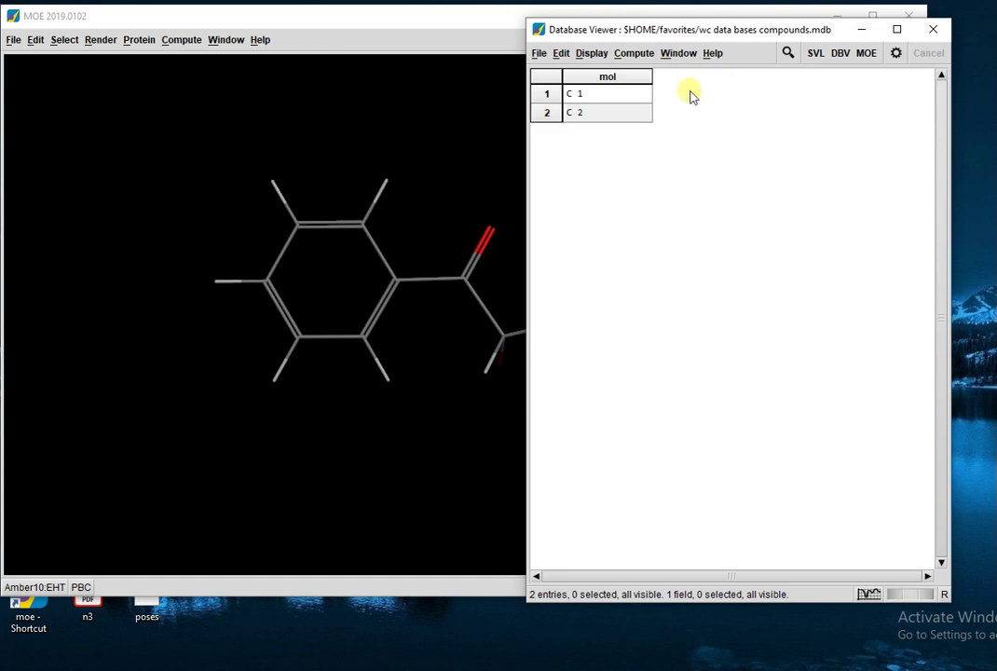
{"action": "left_click_drag", "start_coordinate": [842, 31], "coordinate": [939, 26]}
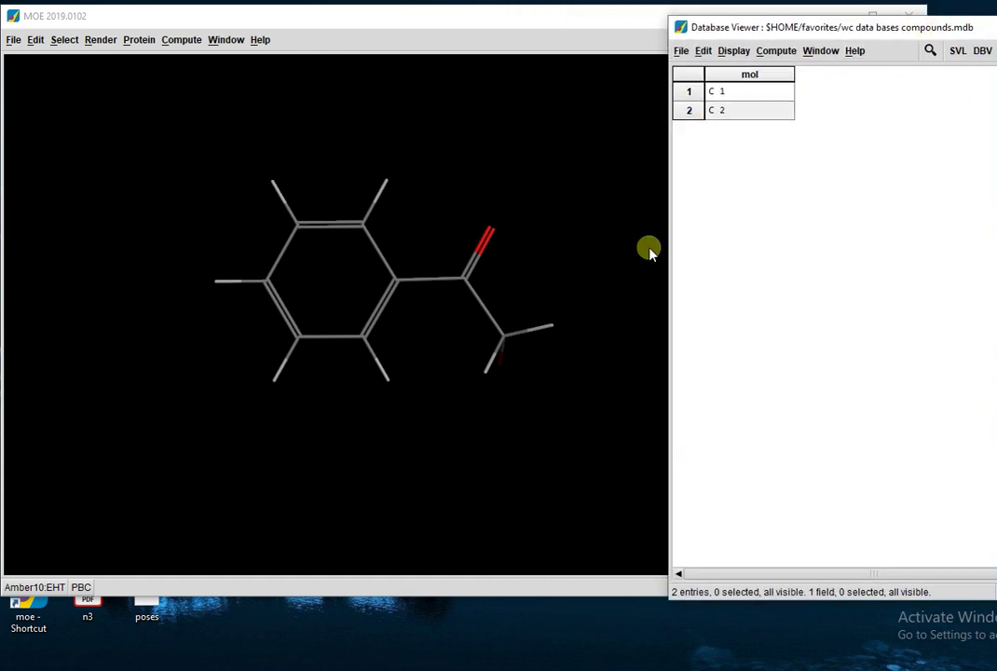